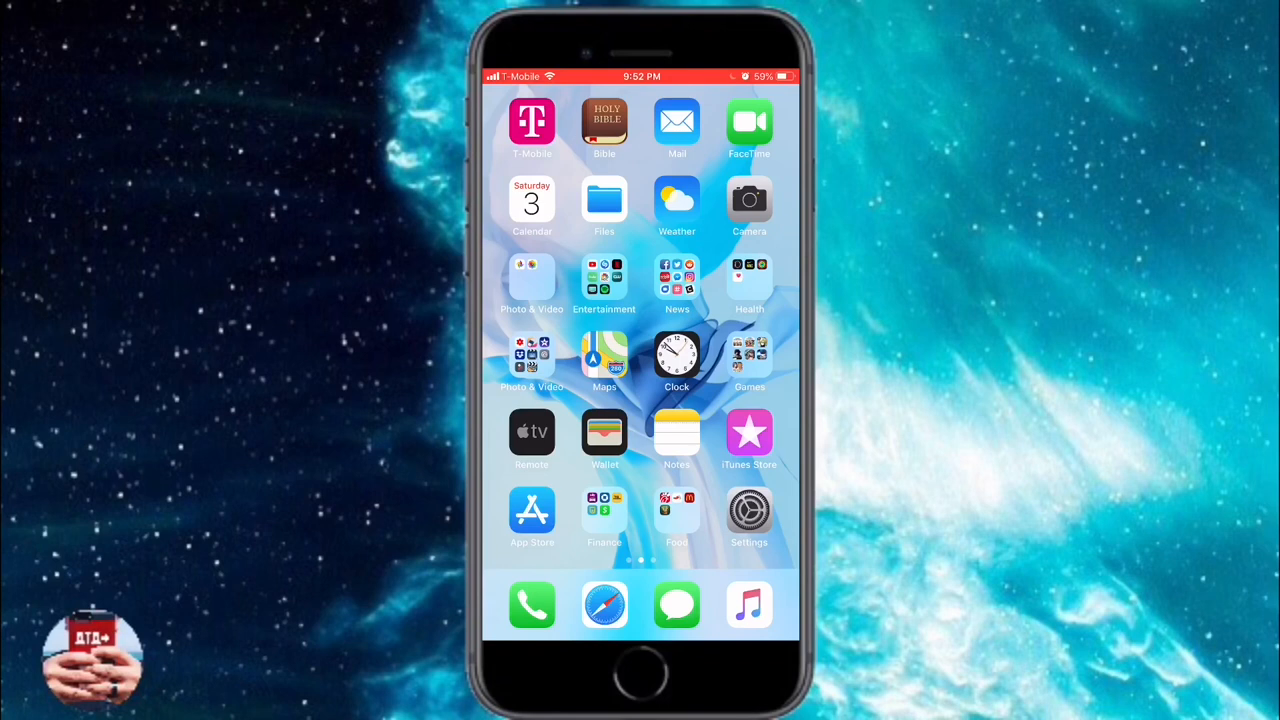
Load tweakboxapp.com in Safari and start the TweakBox install, prompting the configuration profile.
{"action": "left_click", "coordinate": [605, 605]}
{"action": "left_click", "coordinate": [612, 103]}
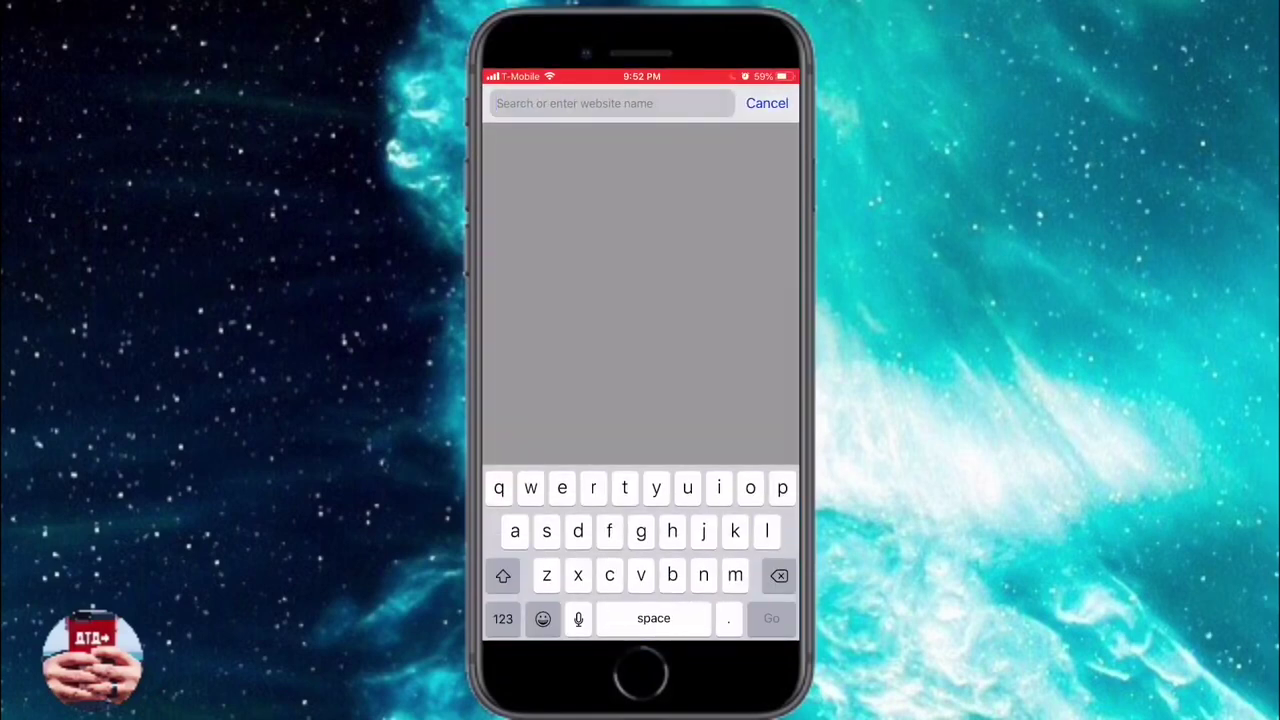
{"action": "type", "text": "tweakbox"}
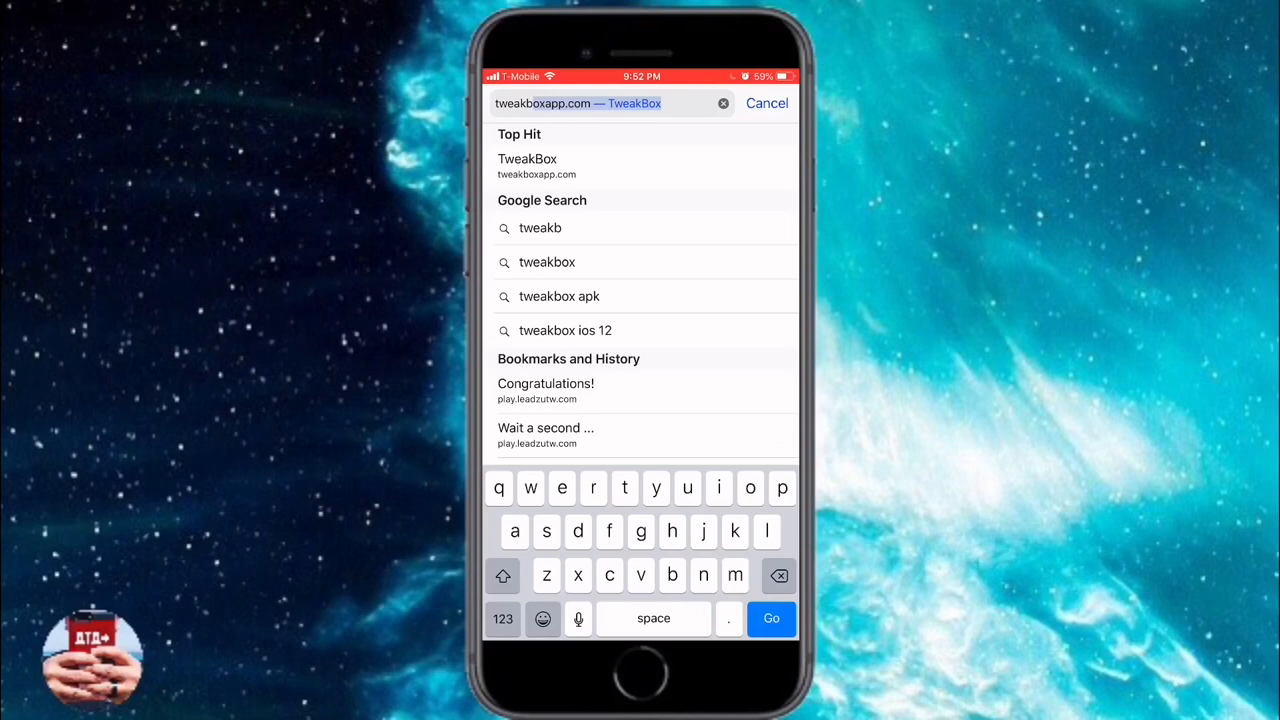
{"action": "type", "text": "ap"}
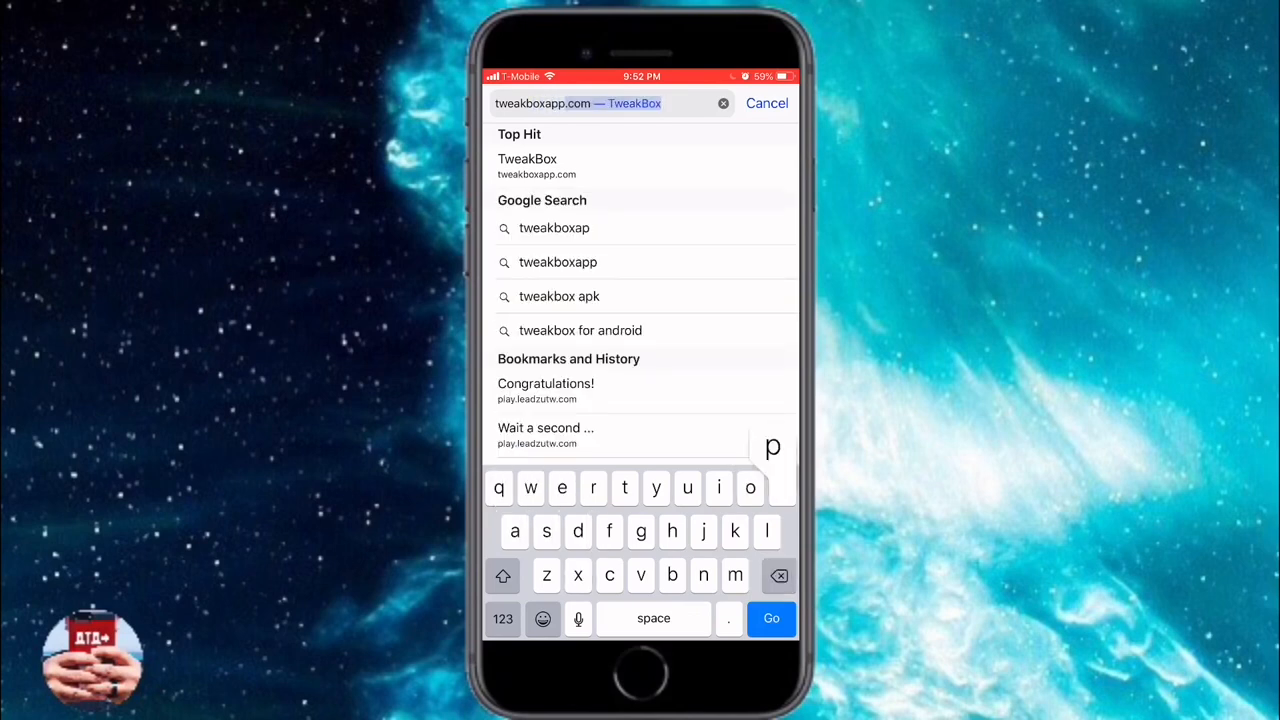
{"action": "type", "text": "p.com"}
{"action": "left_click", "coordinate": [771, 618]}
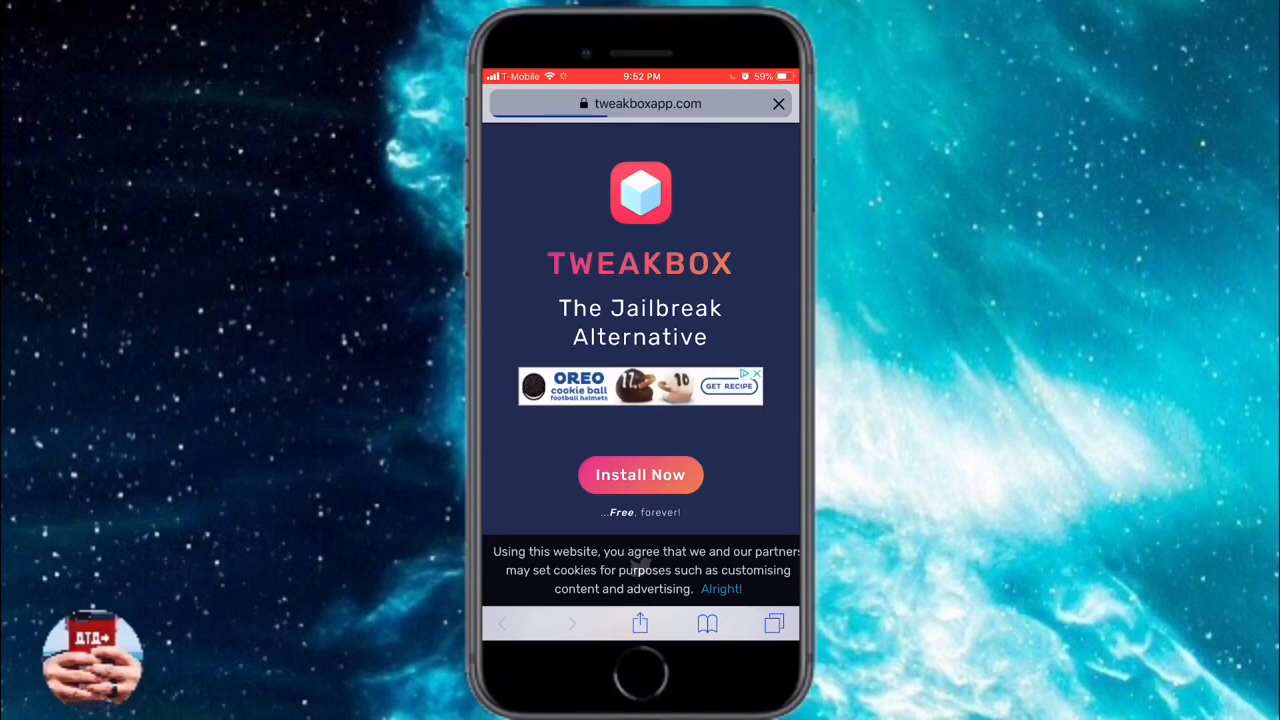
{"action": "left_click", "coordinate": [640, 474]}
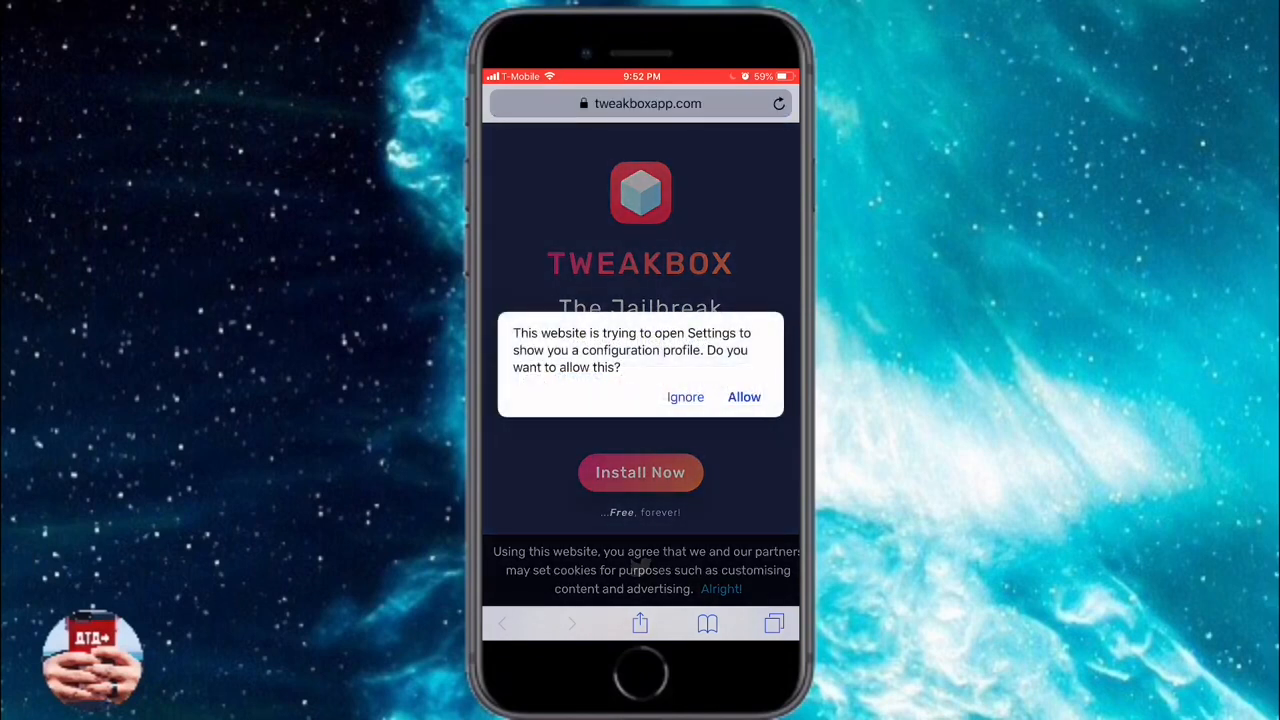
Allow the profile to open in Settings, begin its install and enter the device passcode.
{"action": "left_click", "coordinate": [744, 397]}
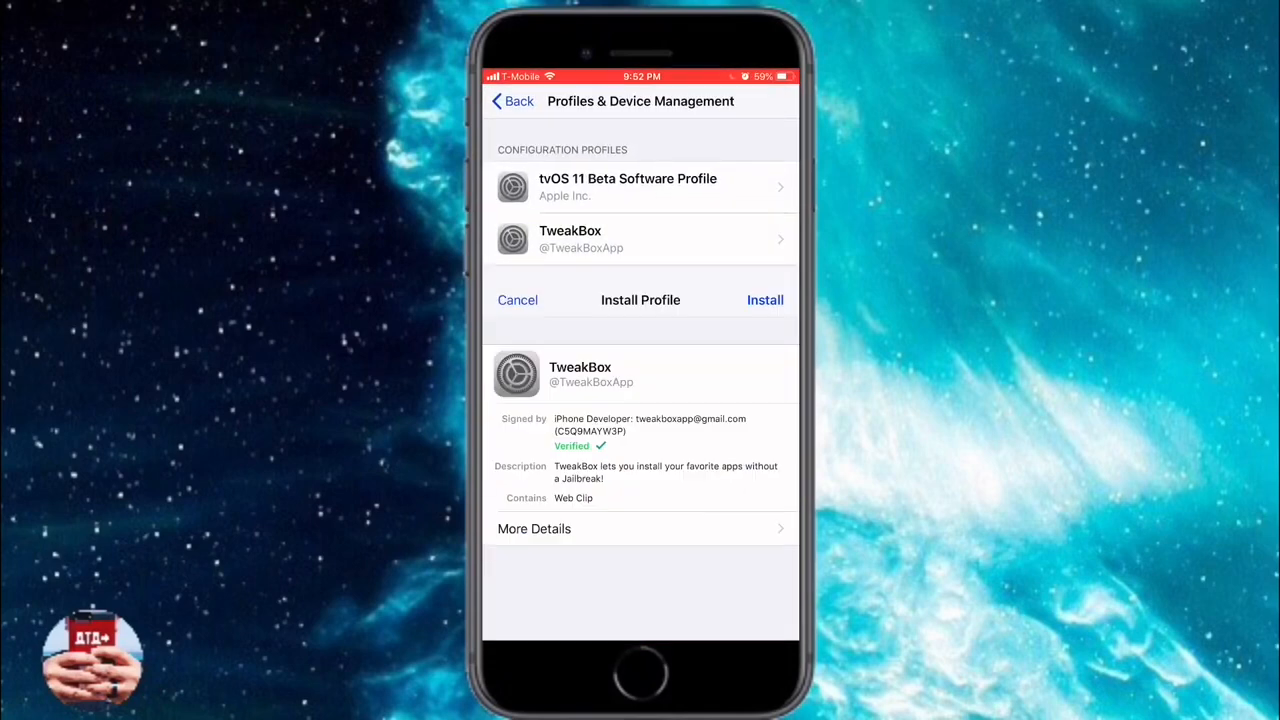
{"action": "left_click", "coordinate": [765, 100]}
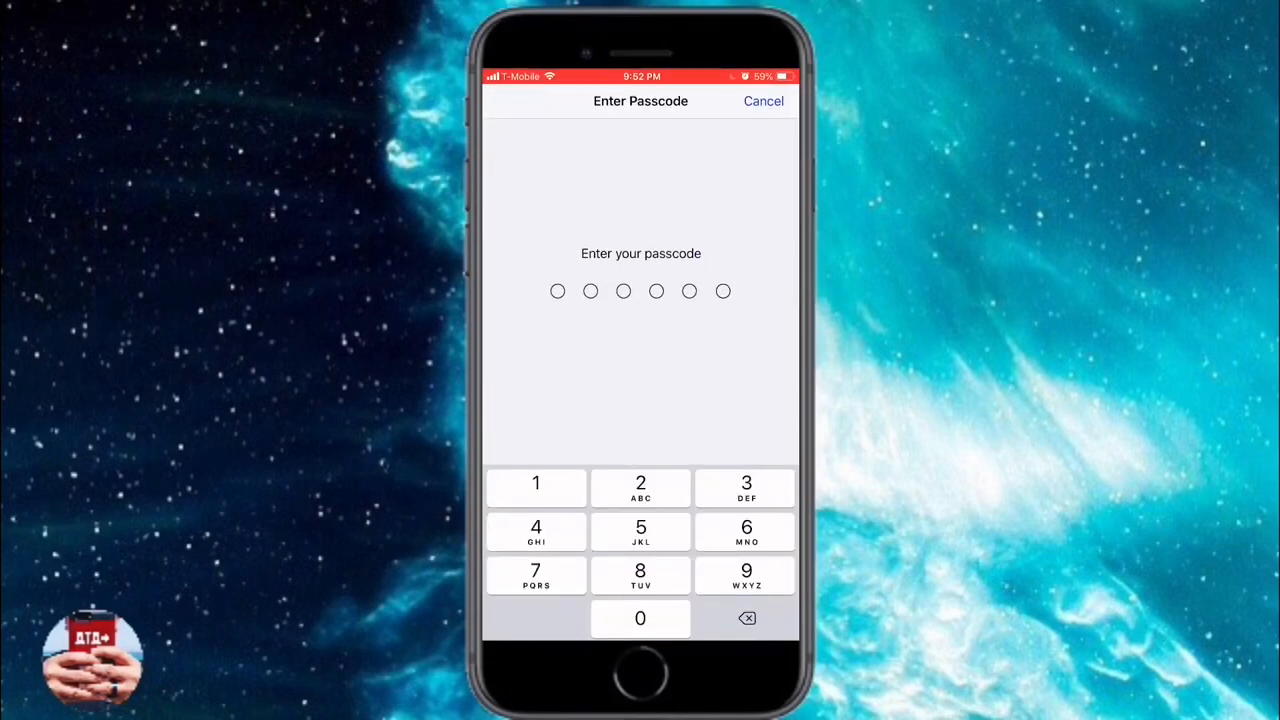
{"action": "left_click", "coordinate": [746, 532]}
{"action": "left_click", "coordinate": [536, 488]}
{"action": "left_click", "coordinate": [640, 532]}
{"action": "left_click", "coordinate": [536, 532]}
{"action": "left_click", "coordinate": [746, 532]}
{"action": "left_click", "coordinate": [536, 488]}
{"action": "left_click", "coordinate": [536, 488]}
{"action": "left_click", "coordinate": [536, 488]}
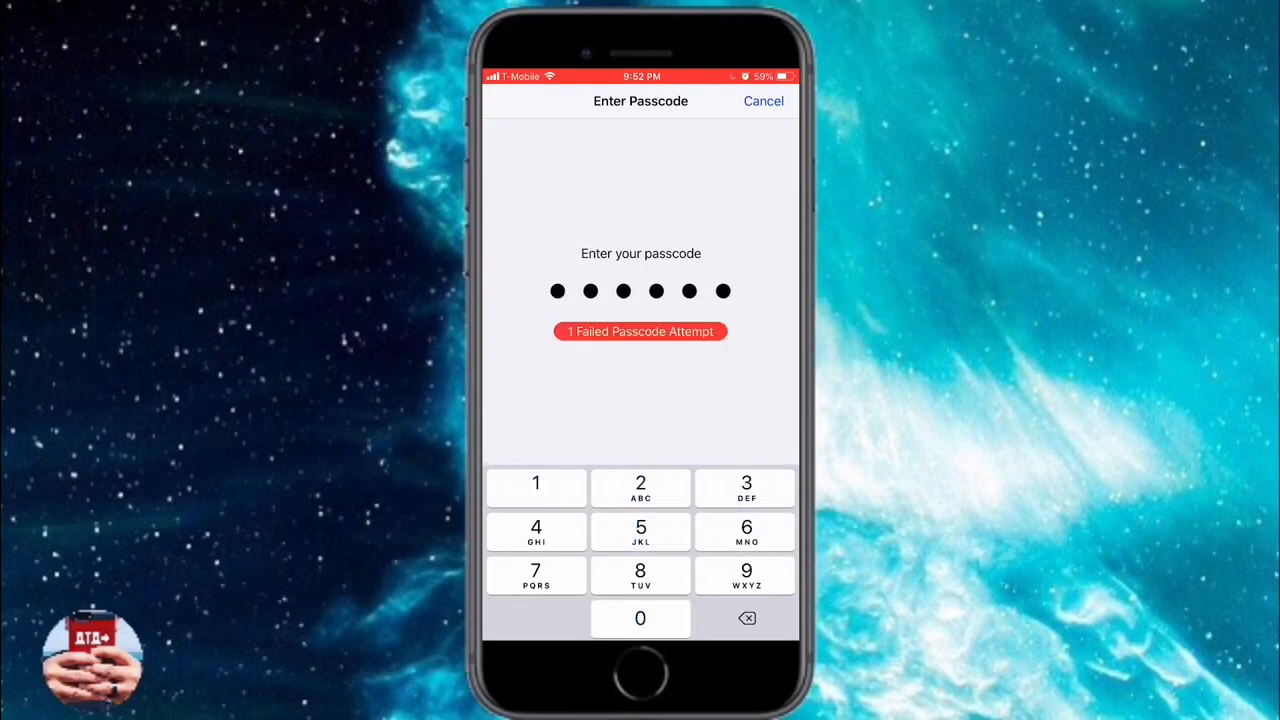
Confirm installing the TweakBox profile and return to the website with Done.
{"action": "left_click", "coordinate": [765, 100]}
{"action": "left_click", "coordinate": [640, 563]}
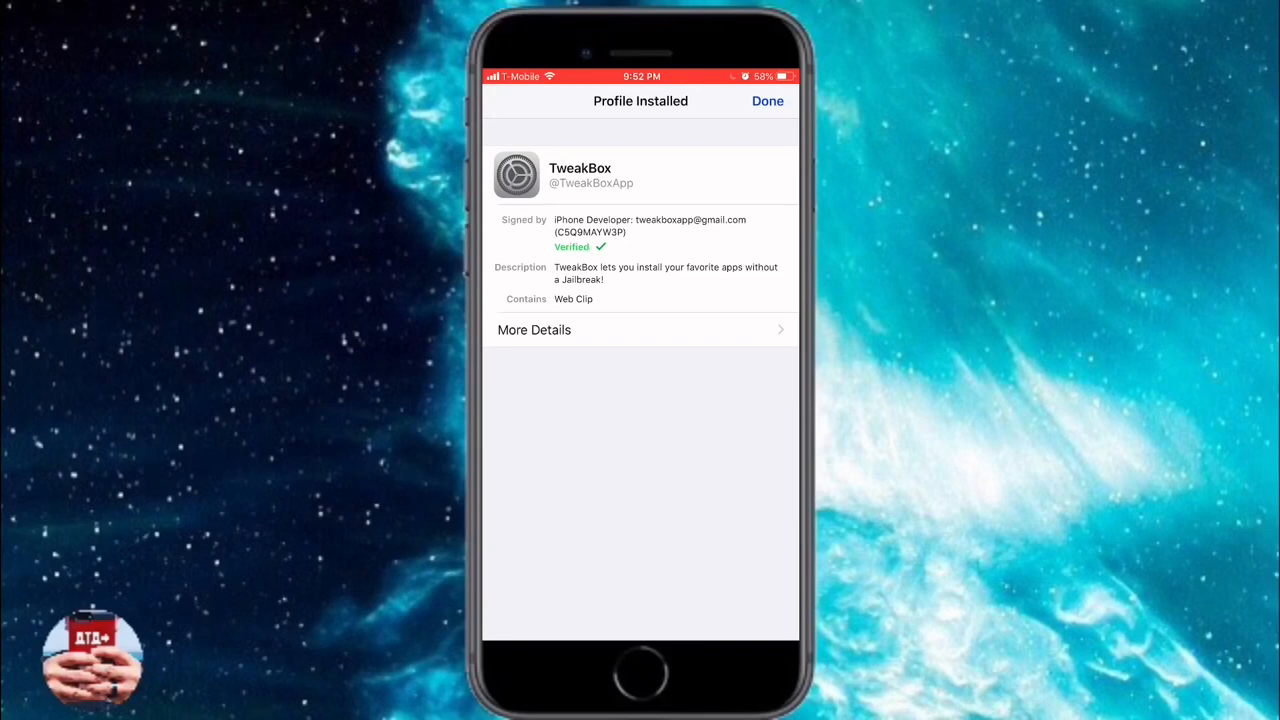
{"action": "left_click", "coordinate": [767, 100]}
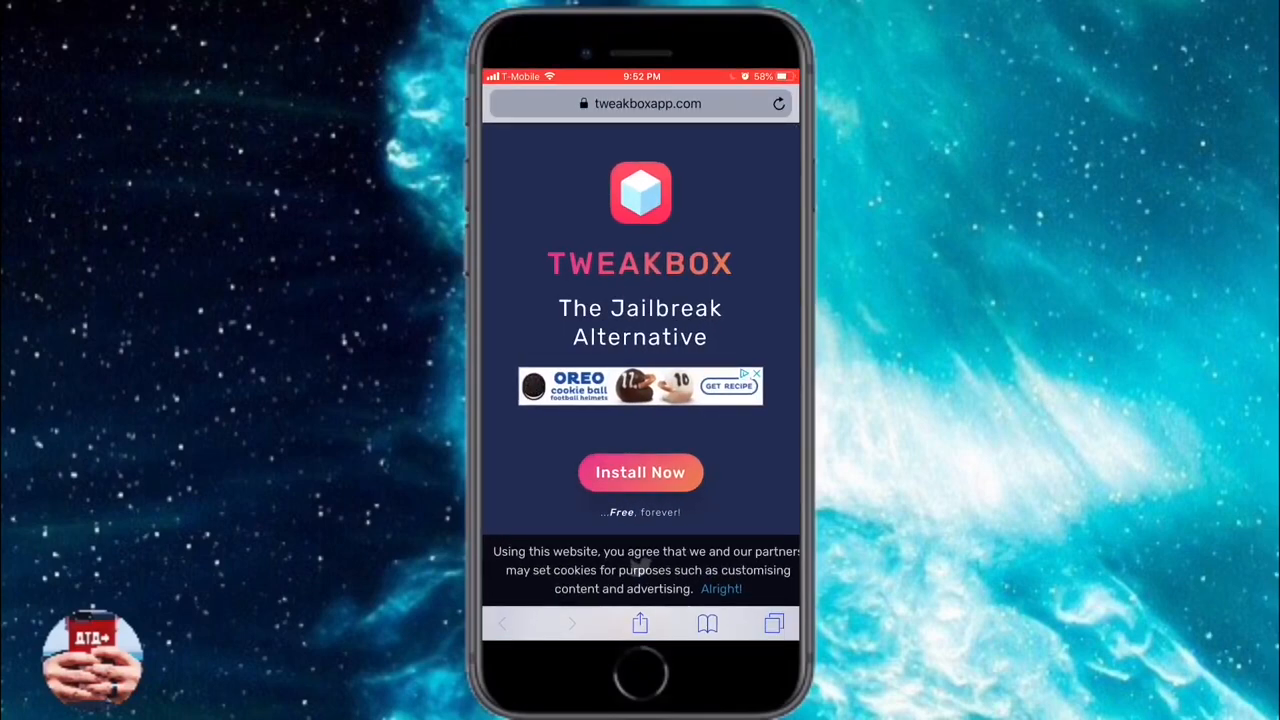
Launch TweakBox from the home screen, dismiss its banner and browse the Tweakbox Apps category.
{"action": "key", "text": "super"}
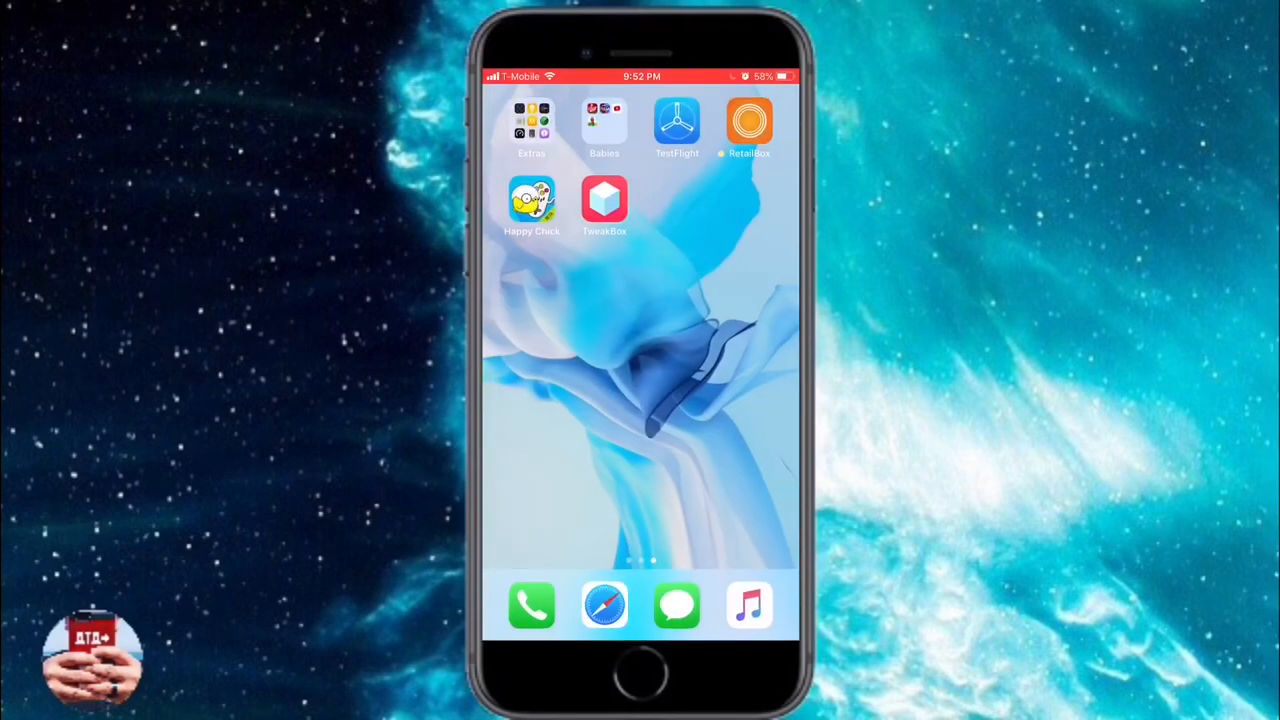
{"action": "left_click", "coordinate": [604, 201]}
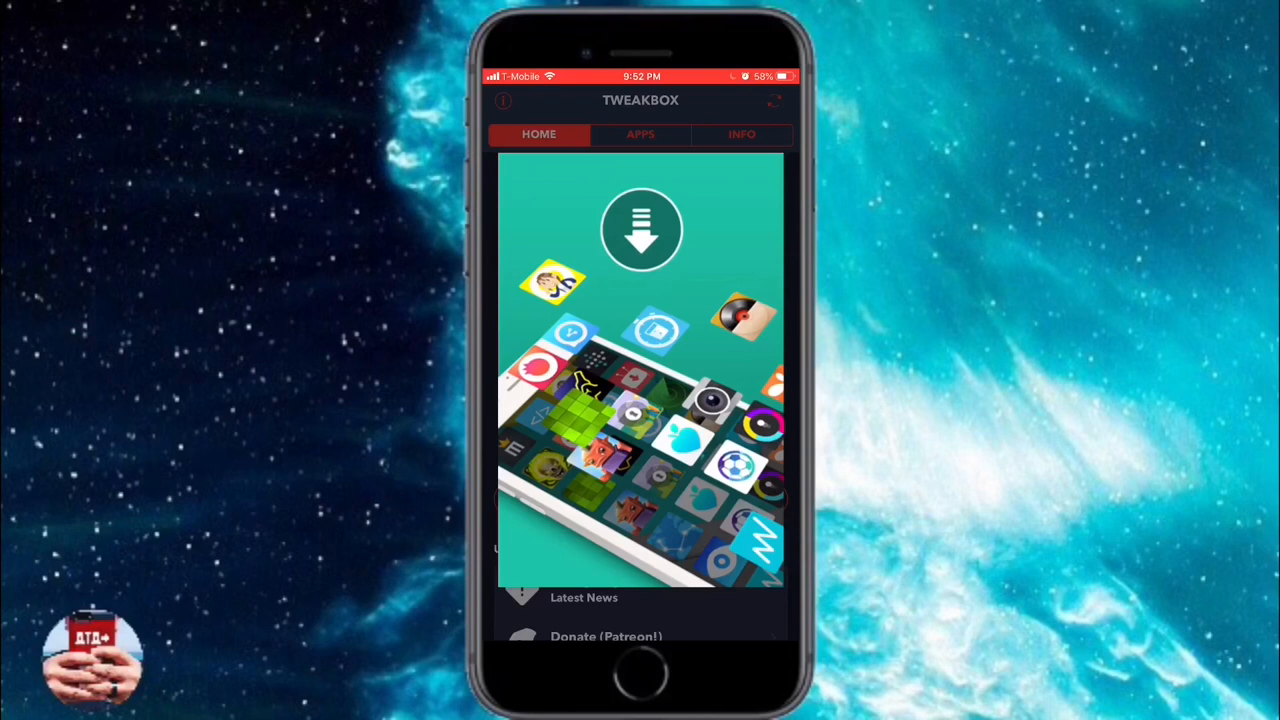
{"action": "left_click", "coordinate": [500, 102]}
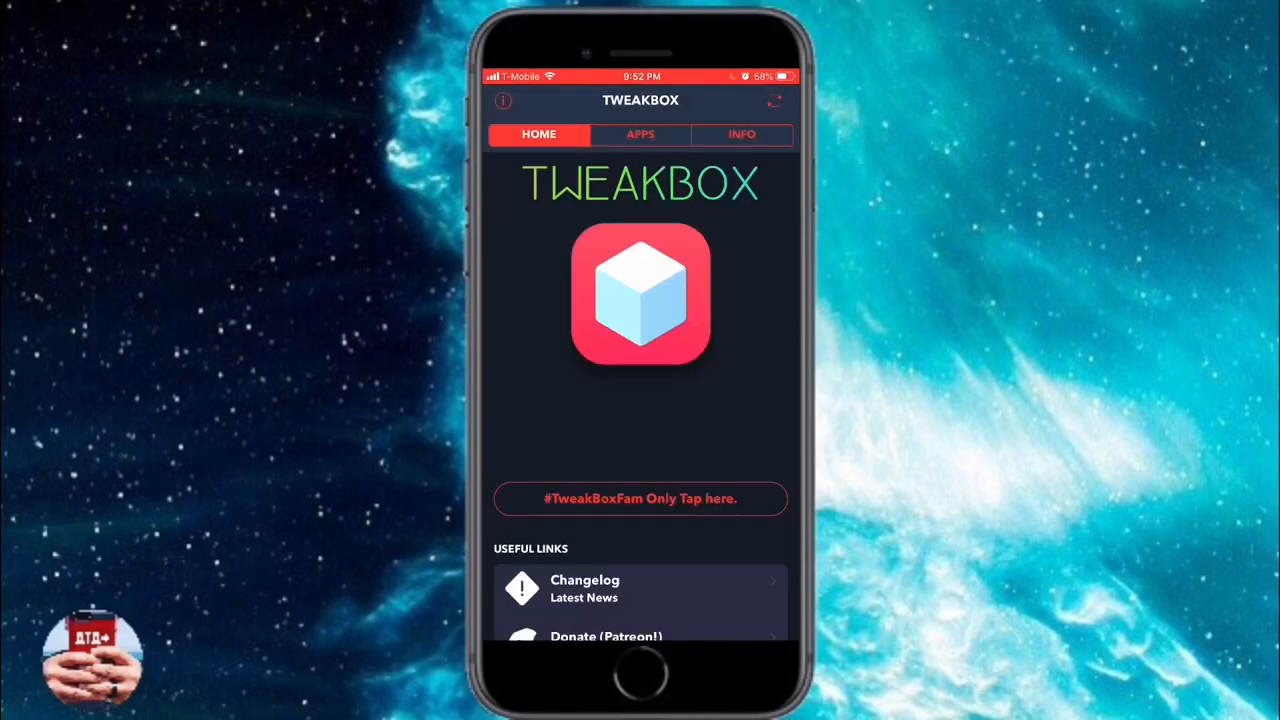
{"action": "left_click", "coordinate": [640, 133]}
{"action": "scroll", "coordinate": [640, 400], "scroll_direction": "down", "scroll_amount": 3}
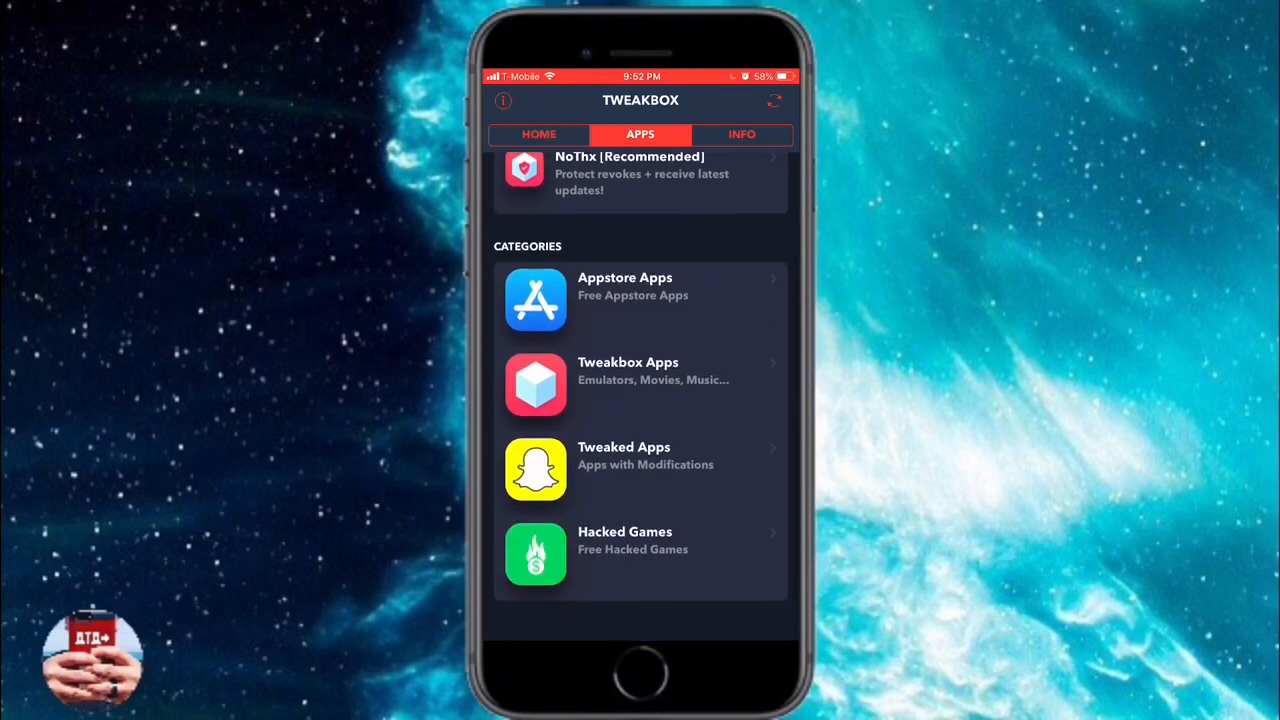
{"action": "left_click", "coordinate": [640, 395]}
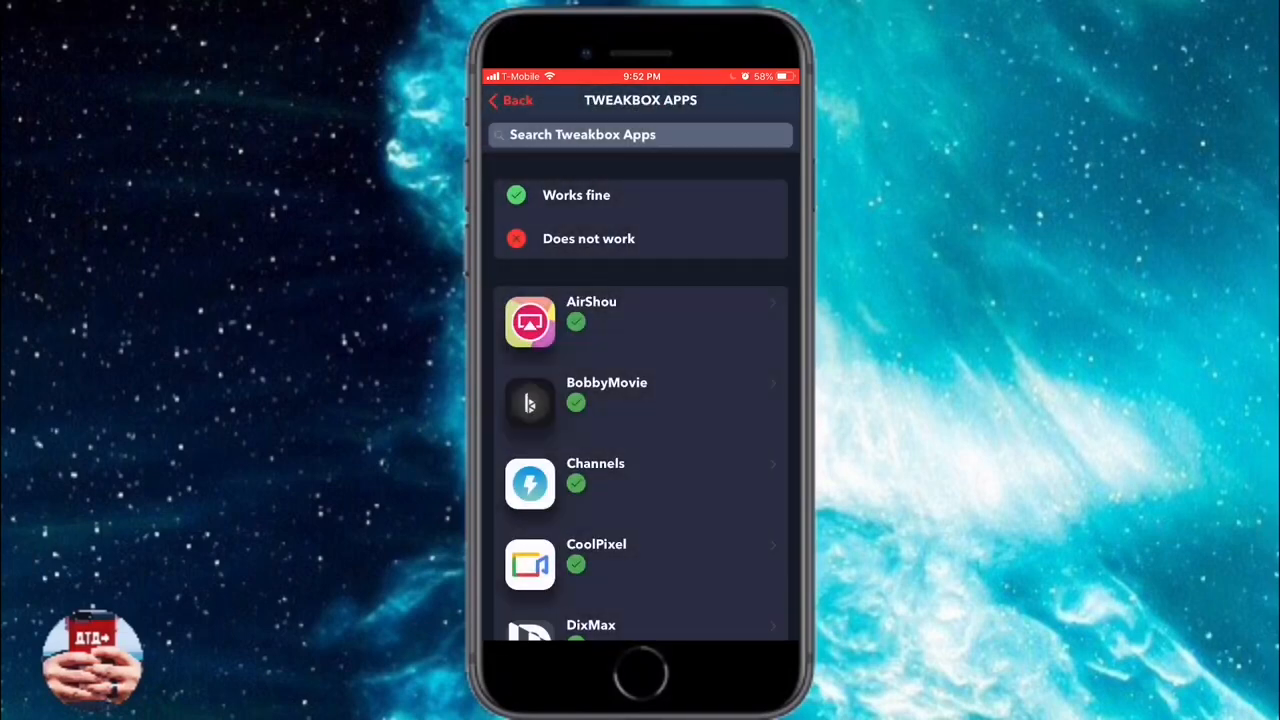
{"action": "scroll", "coordinate": [640, 400], "scroll_direction": "down", "scroll_amount": 2}
{"action": "scroll", "coordinate": [640, 400], "scroll_direction": "down", "scroll_amount": 3}
{"action": "scroll", "coordinate": [640, 400], "scroll_direction": "down", "scroll_amount": 3}
{"action": "scroll", "coordinate": [640, 400], "scroll_direction": "down", "scroll_amount": 3}
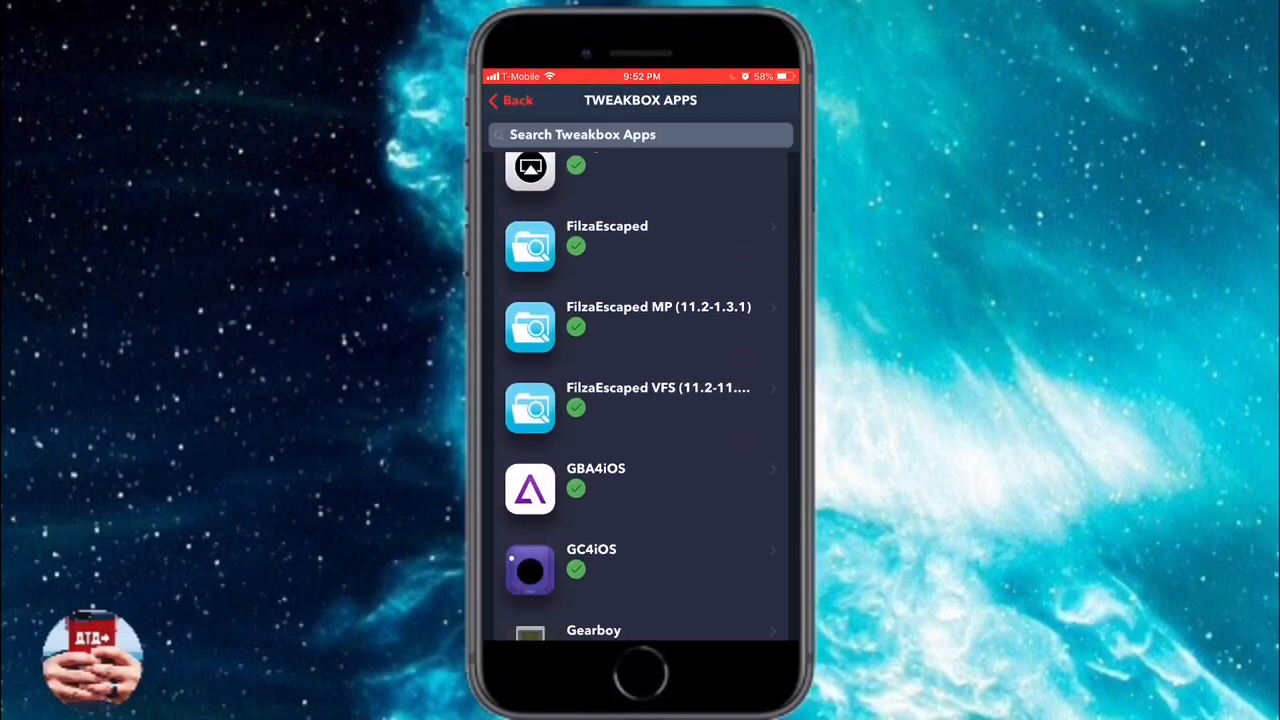
{"action": "scroll", "coordinate": [640, 400], "scroll_direction": "down", "scroll_amount": 2}
{"action": "scroll", "coordinate": [640, 400], "scroll_direction": "down", "scroll_amount": 3}
{"action": "scroll", "coordinate": [640, 400], "scroll_direction": "down", "scroll_amount": 2}
{"action": "scroll", "coordinate": [640, 400], "scroll_direction": "down", "scroll_amount": 2}
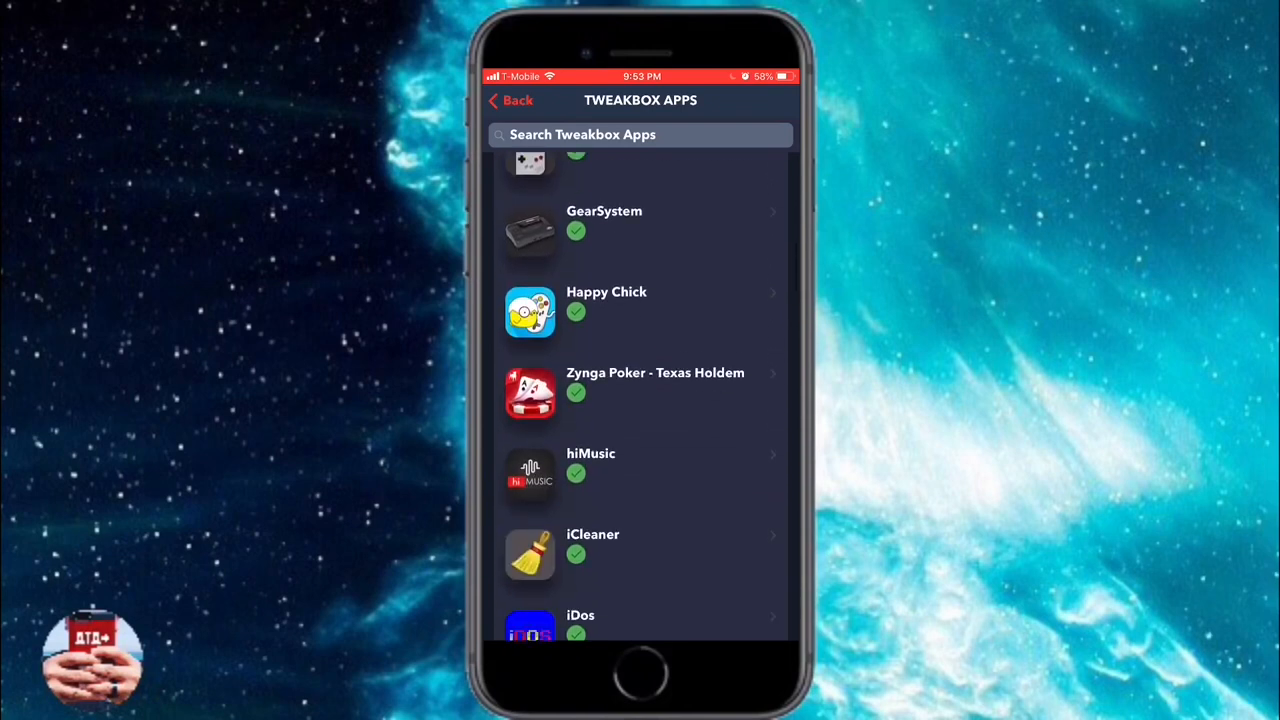
{"action": "scroll", "coordinate": [640, 400], "scroll_direction": "down", "scroll_amount": 2}
{"action": "scroll", "coordinate": [640, 400], "scroll_direction": "down", "scroll_amount": 3}
{"action": "scroll", "coordinate": [640, 400], "scroll_direction": "down", "scroll_amount": 2}
{"action": "scroll", "coordinate": [640, 400], "scroll_direction": "down", "scroll_amount": 2}
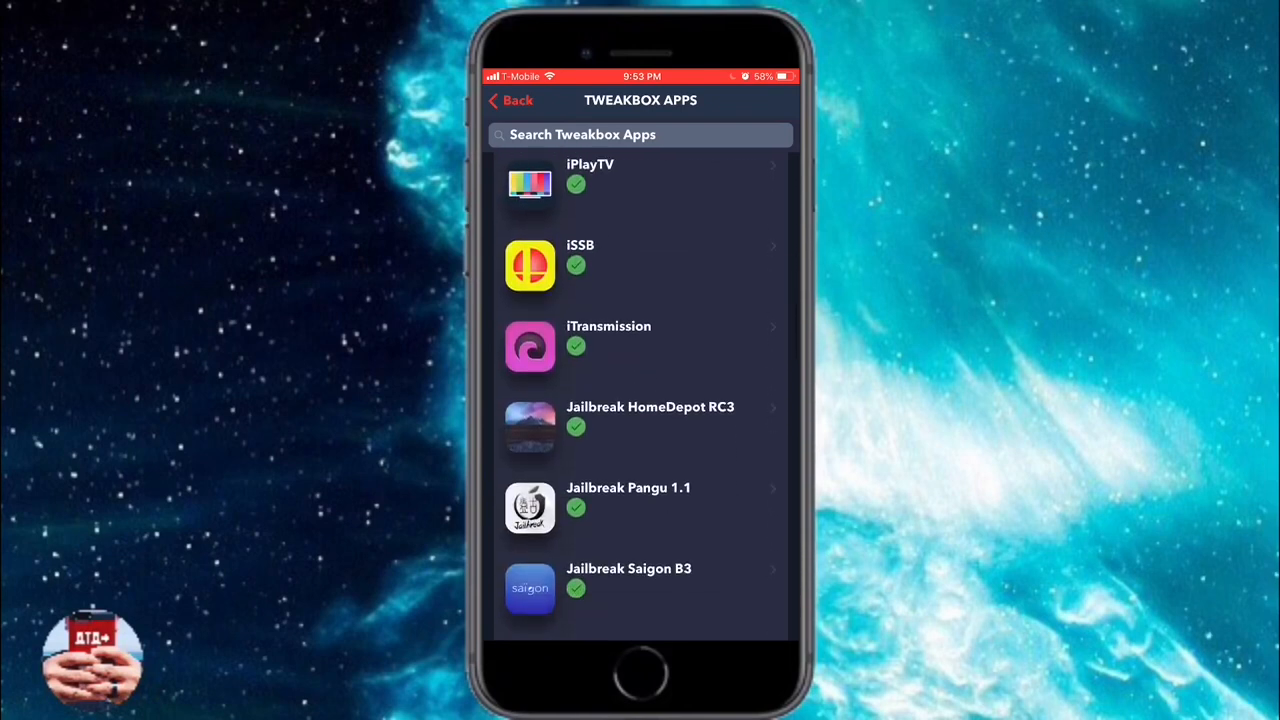
{"action": "scroll", "coordinate": [640, 400], "scroll_direction": "down", "scroll_amount": 2}
{"action": "scroll", "coordinate": [640, 400], "scroll_direction": "down", "scroll_amount": 3}
{"action": "scroll", "coordinate": [640, 400], "scroll_direction": "down", "scroll_amount": 2}
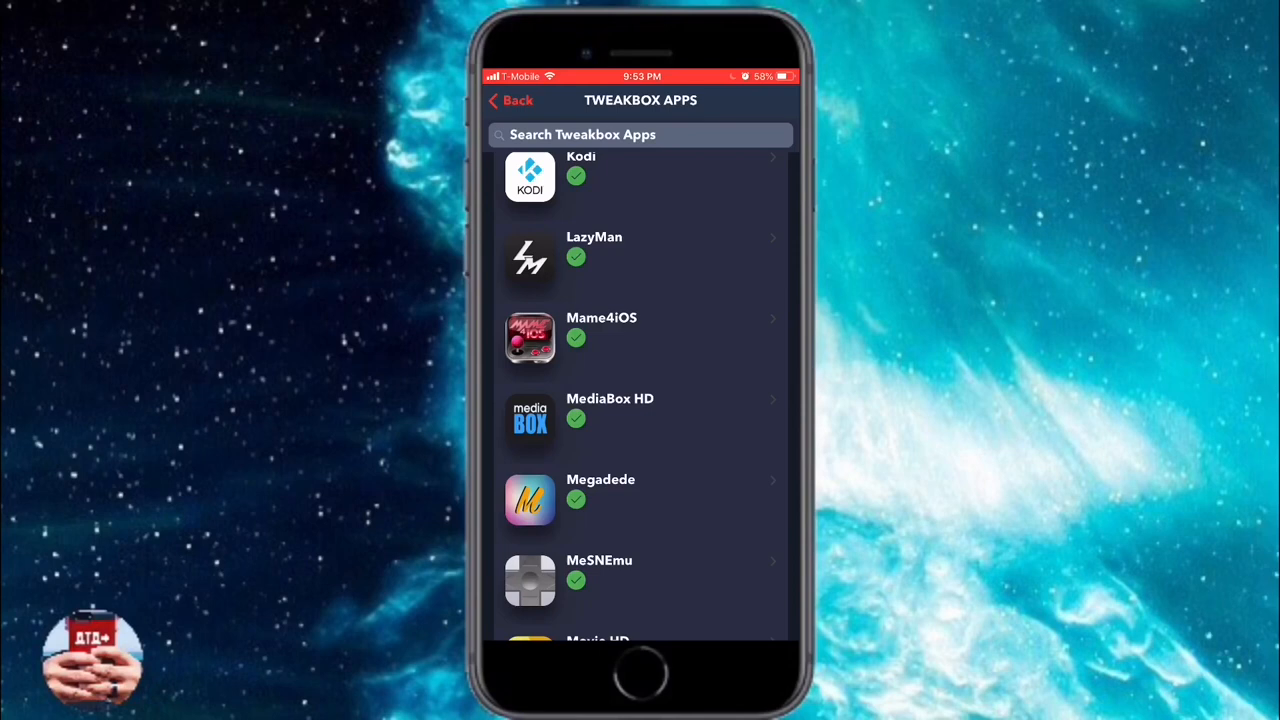
{"action": "scroll", "coordinate": [640, 400], "scroll_direction": "down", "scroll_amount": 3}
{"action": "scroll", "coordinate": [640, 400], "scroll_direction": "down", "scroll_amount": 2}
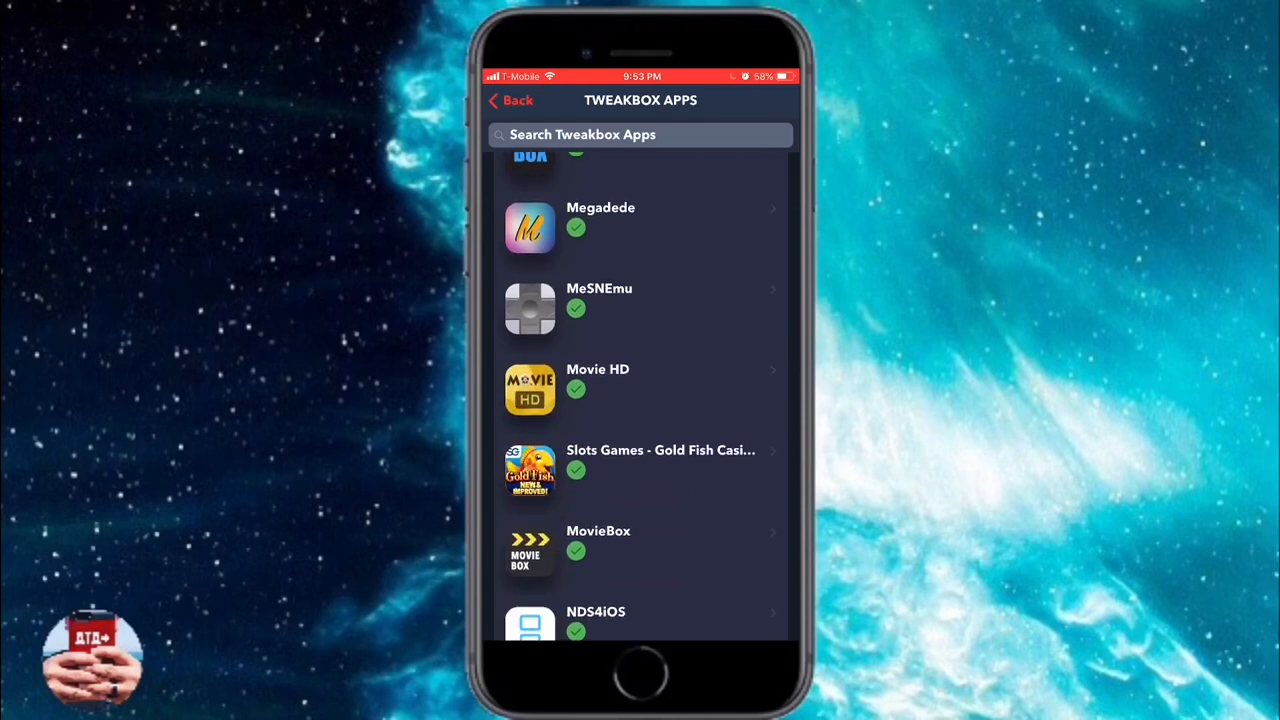
{"action": "scroll", "coordinate": [640, 400], "scroll_direction": "down", "scroll_amount": 3}
{"action": "scroll", "coordinate": [640, 400], "scroll_direction": "down", "scroll_amount": 2}
{"action": "scroll", "coordinate": [640, 400], "scroll_direction": "down", "scroll_amount": 1}
{"action": "scroll", "coordinate": [640, 400], "scroll_direction": "down", "scroll_amount": 1}
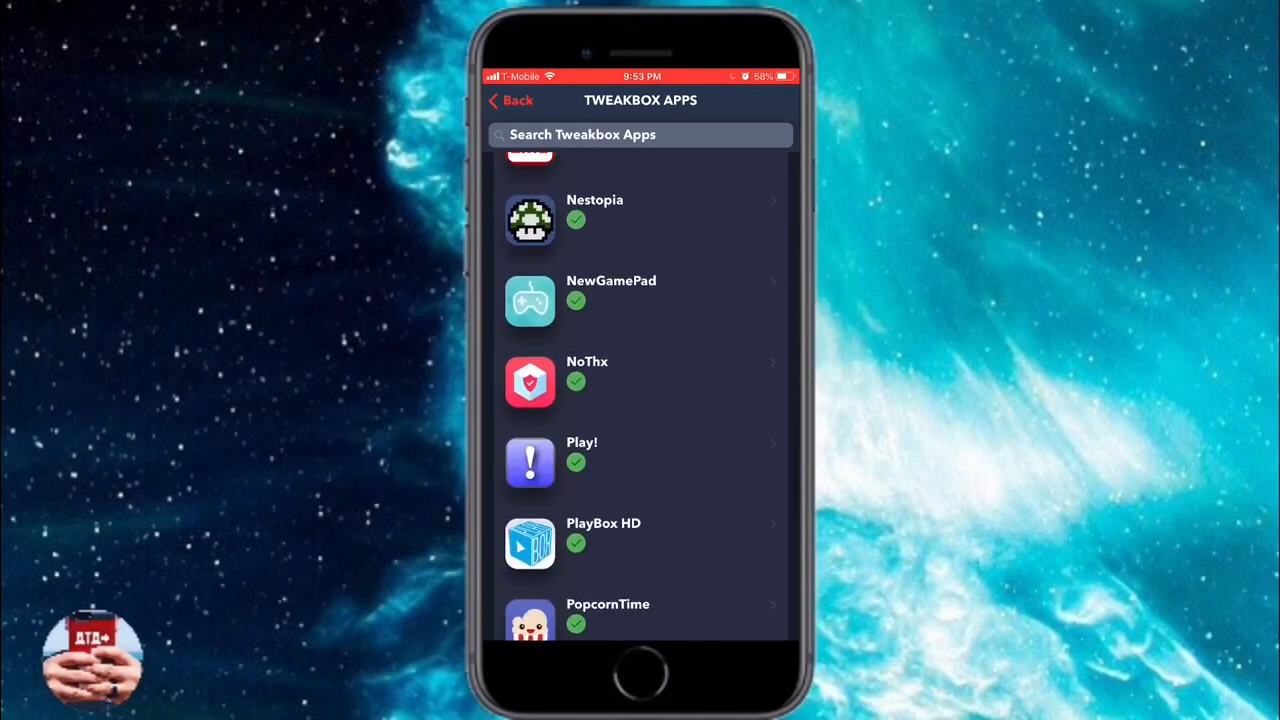
{"action": "scroll", "coordinate": [640, 400], "scroll_direction": "down", "scroll_amount": 2}
{"action": "scroll", "coordinate": [640, 400], "scroll_direction": "down", "scroll_amount": 2}
{"action": "scroll", "coordinate": [640, 400], "scroll_direction": "down", "scroll_amount": 1}
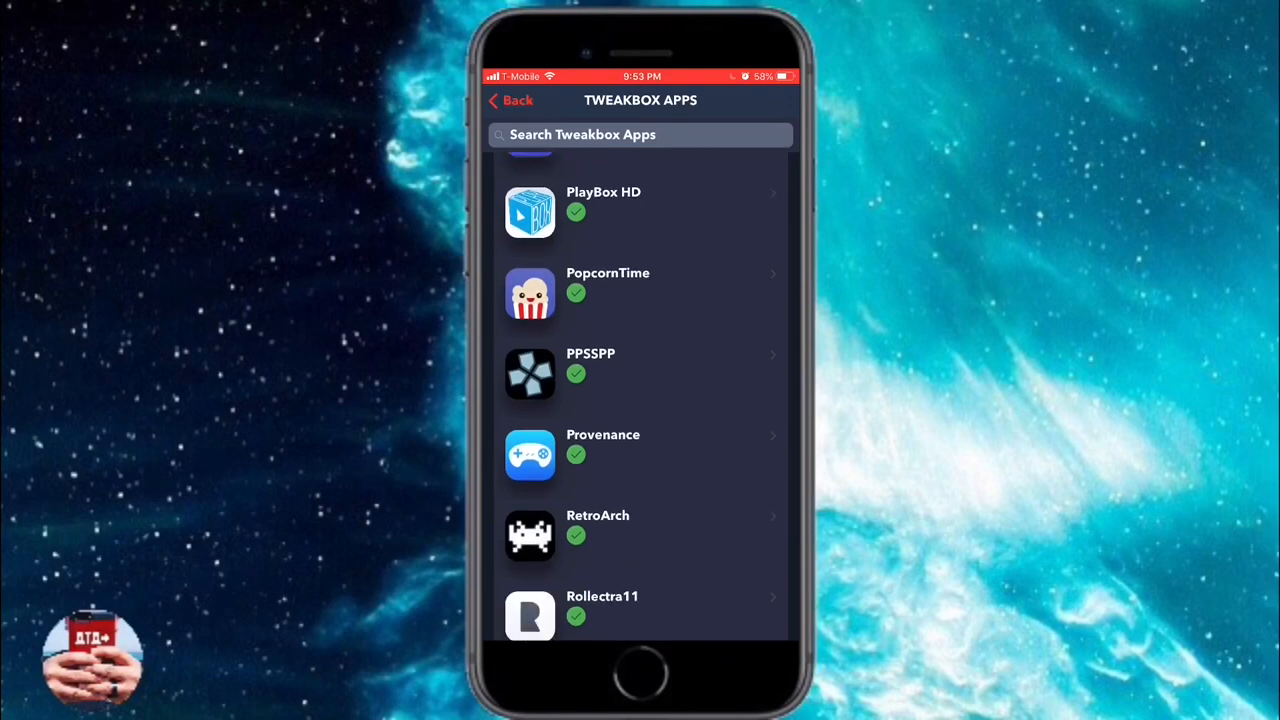
{"action": "scroll", "coordinate": [640, 400], "scroll_direction": "down", "scroll_amount": 1}
Install RetroArch from its TweakBox page, then go Home and launch the App Store.
{"action": "left_click", "coordinate": [640, 420]}
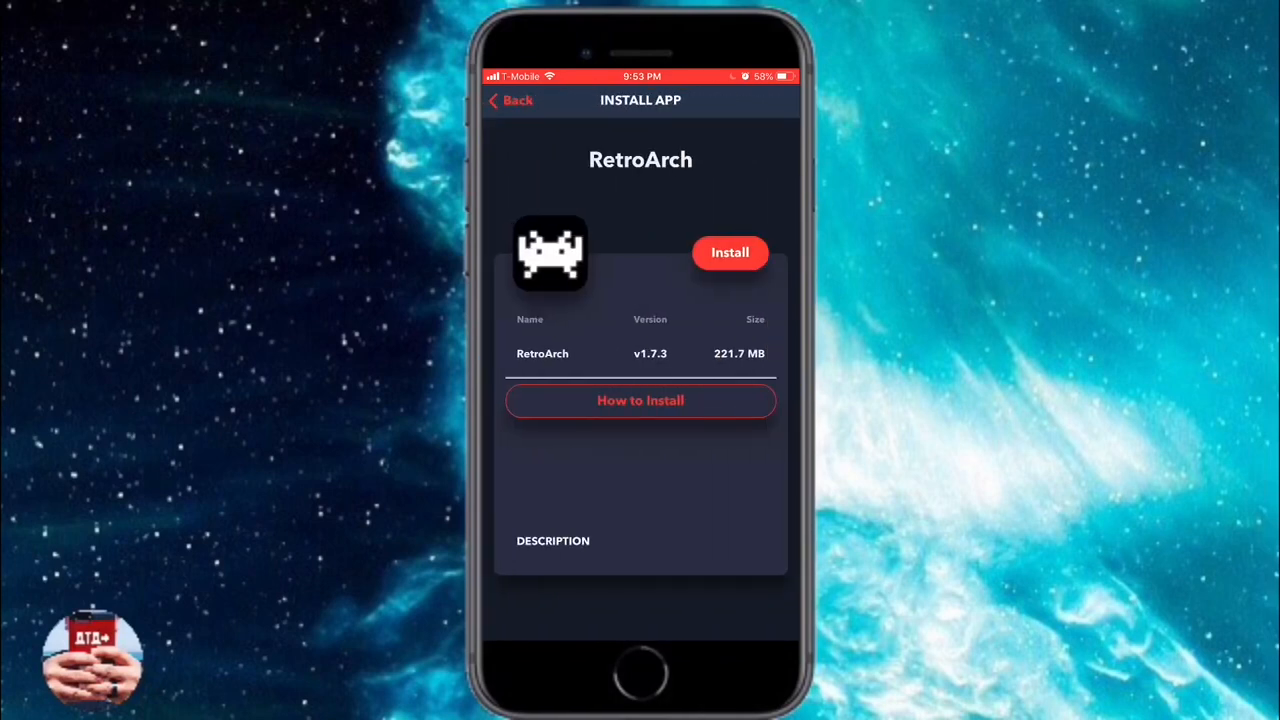
{"action": "left_click", "coordinate": [730, 252]}
{"action": "left_click", "coordinate": [690, 405]}
{"action": "key", "text": "super"}
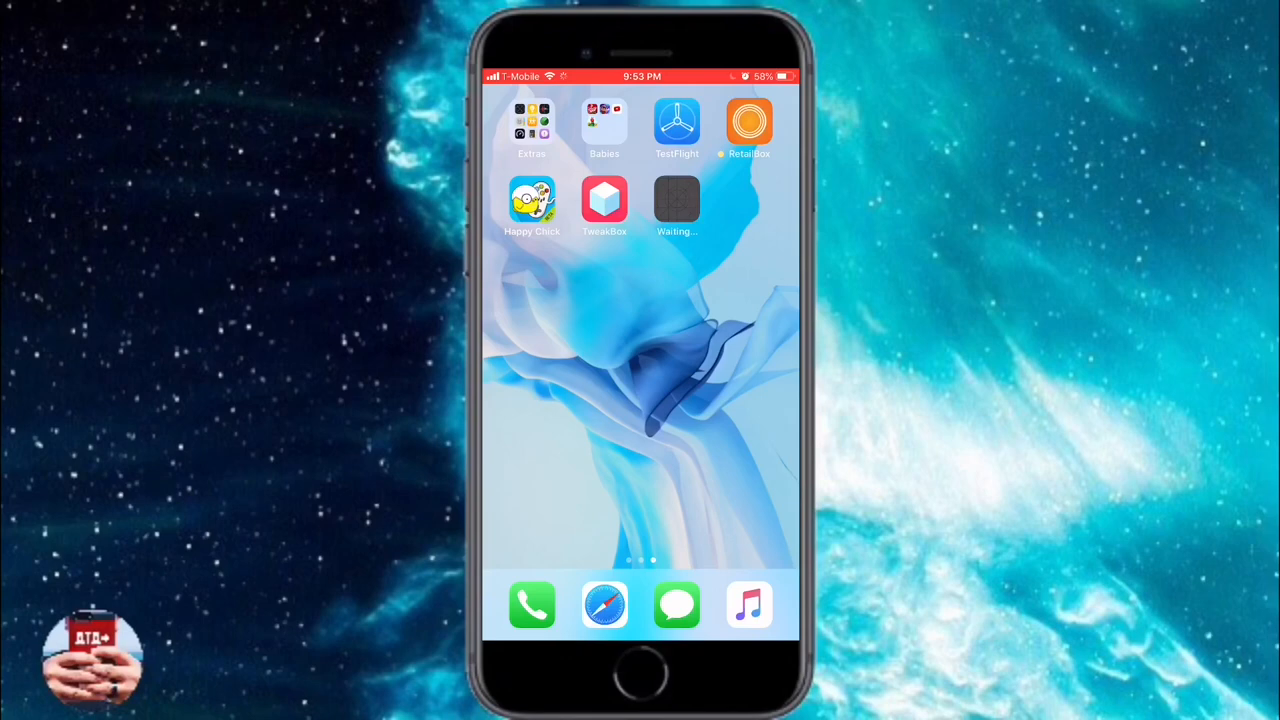
{"action": "left_click_drag", "start_coordinate": [560, 400], "coordinate": [740, 400]}
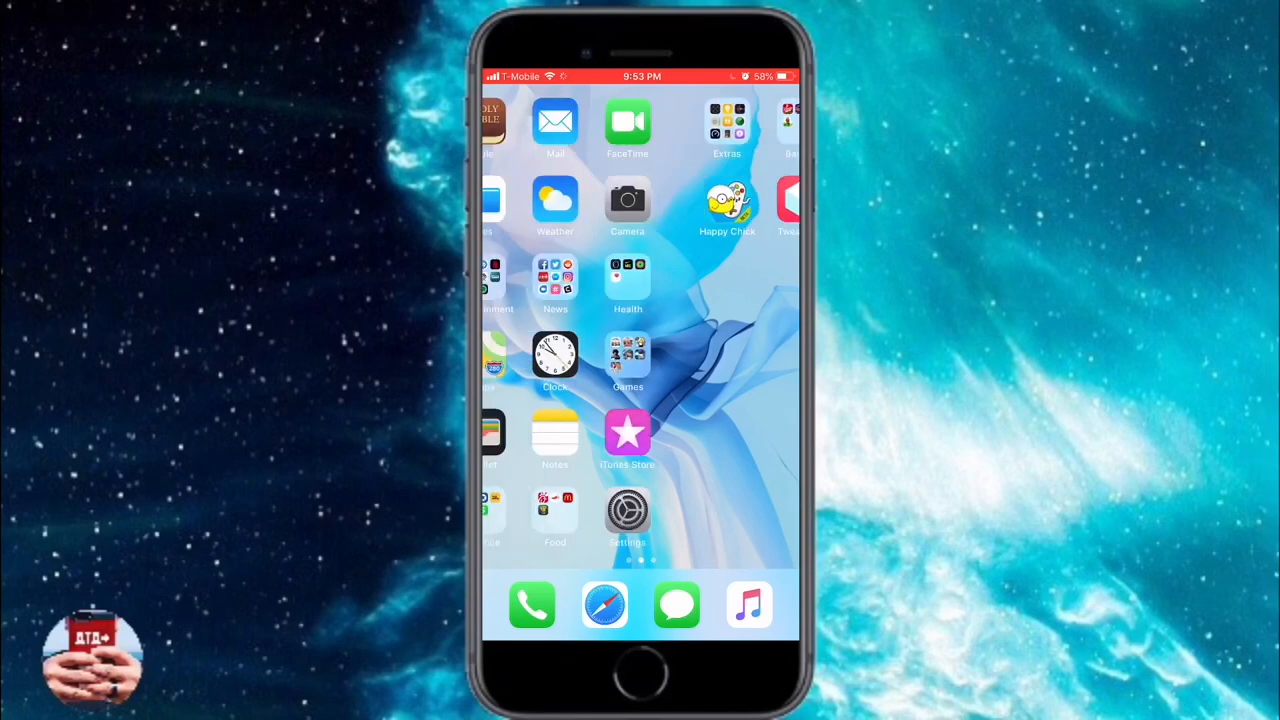
{"action": "left_click", "coordinate": [531, 512]}
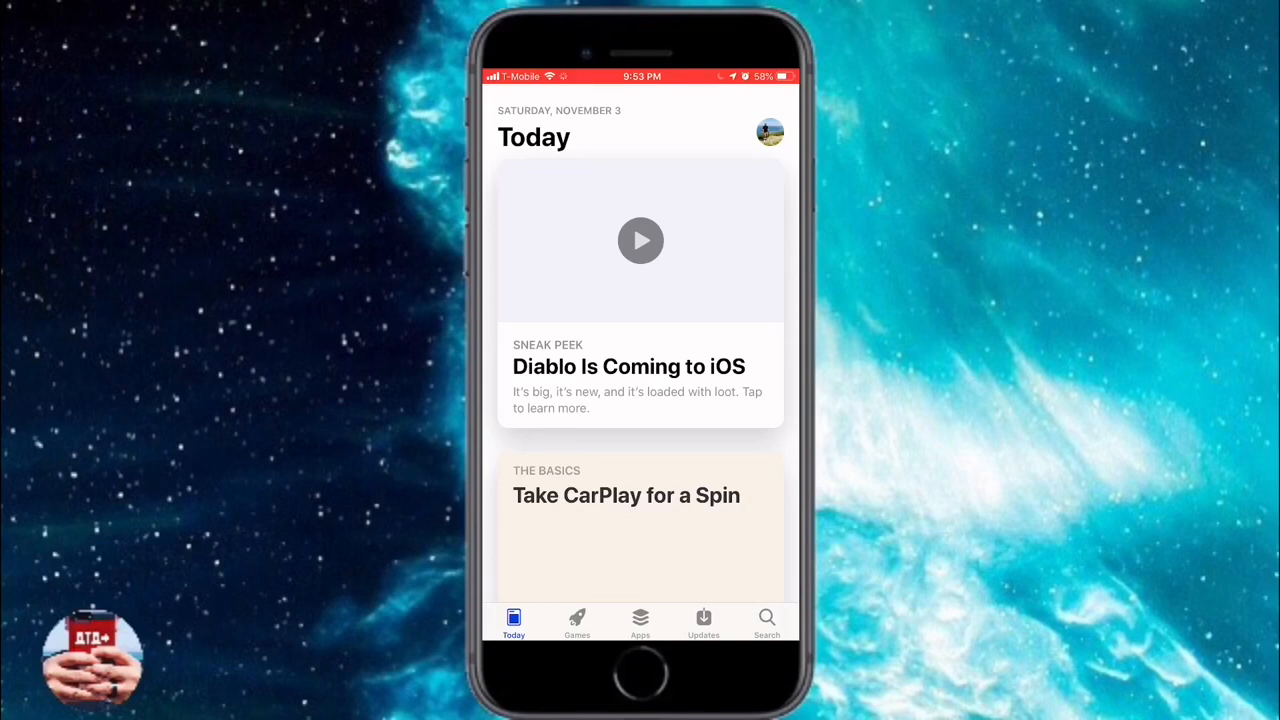
Search the App Store for Files and get the Browser & File Manager app.
{"action": "left_click", "coordinate": [767, 622]}
{"action": "left_click", "coordinate": [620, 174]}
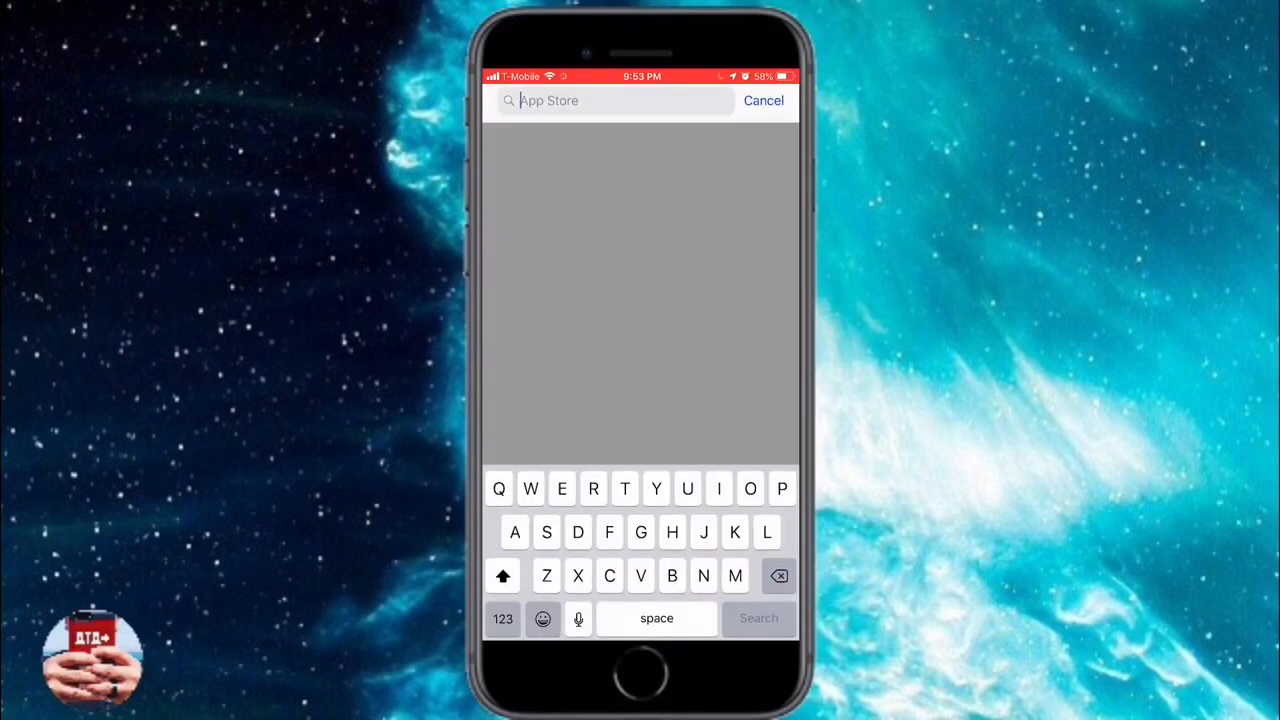
{"action": "left_click", "coordinate": [609, 532]}
{"action": "type", "text": "Files"}
{"action": "key", "text": "Return"}
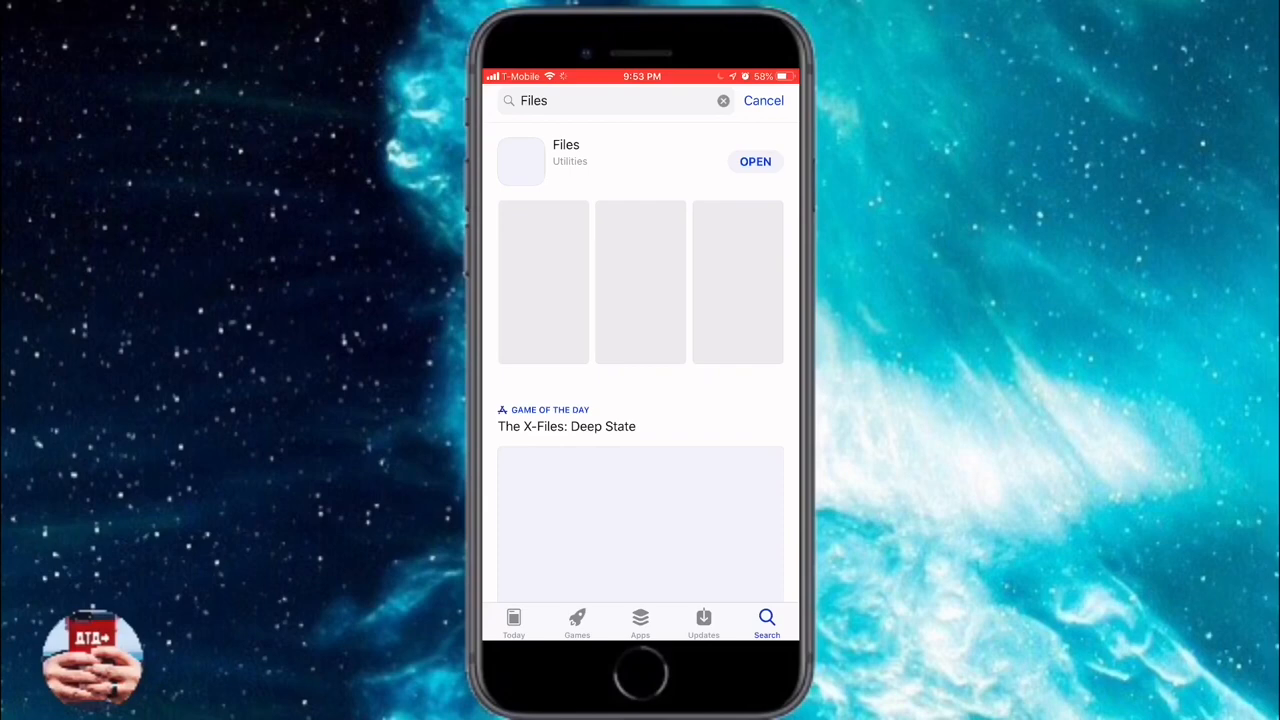
{"action": "scroll", "coordinate": [640, 400], "scroll_direction": "down", "scroll_amount": 15}
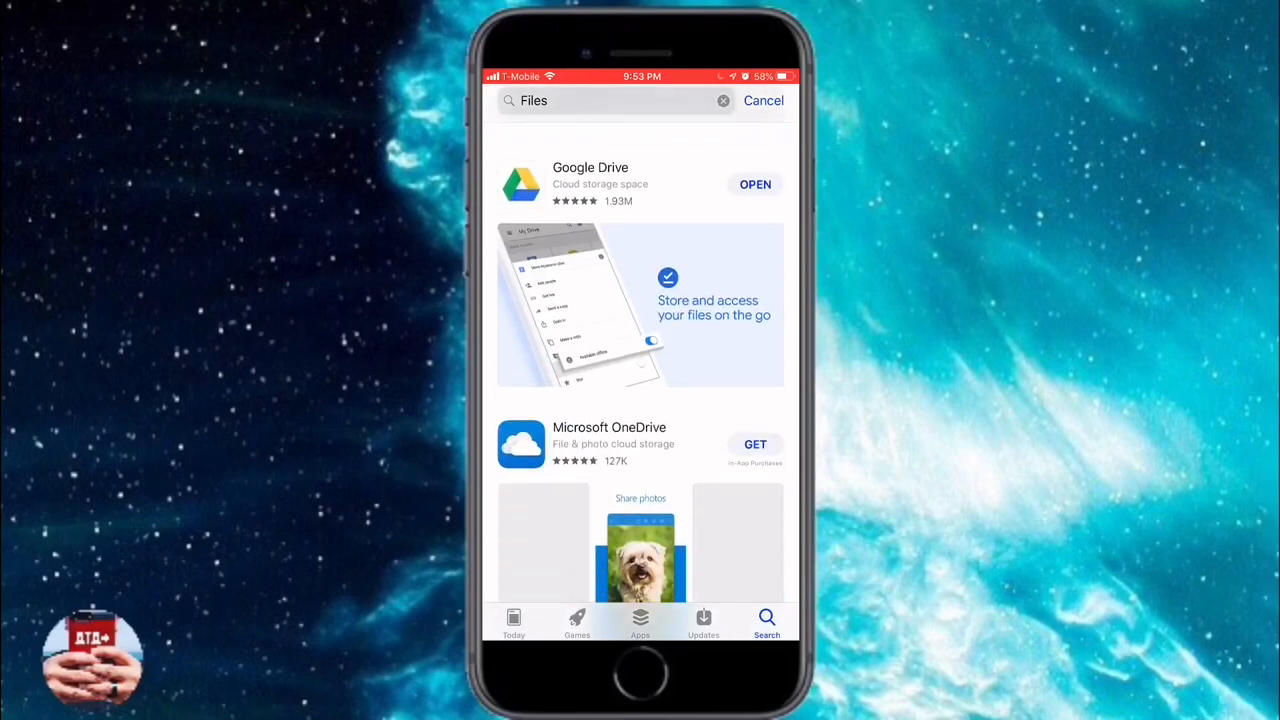
{"action": "scroll", "coordinate": [640, 400], "scroll_direction": "down", "scroll_amount": 10}
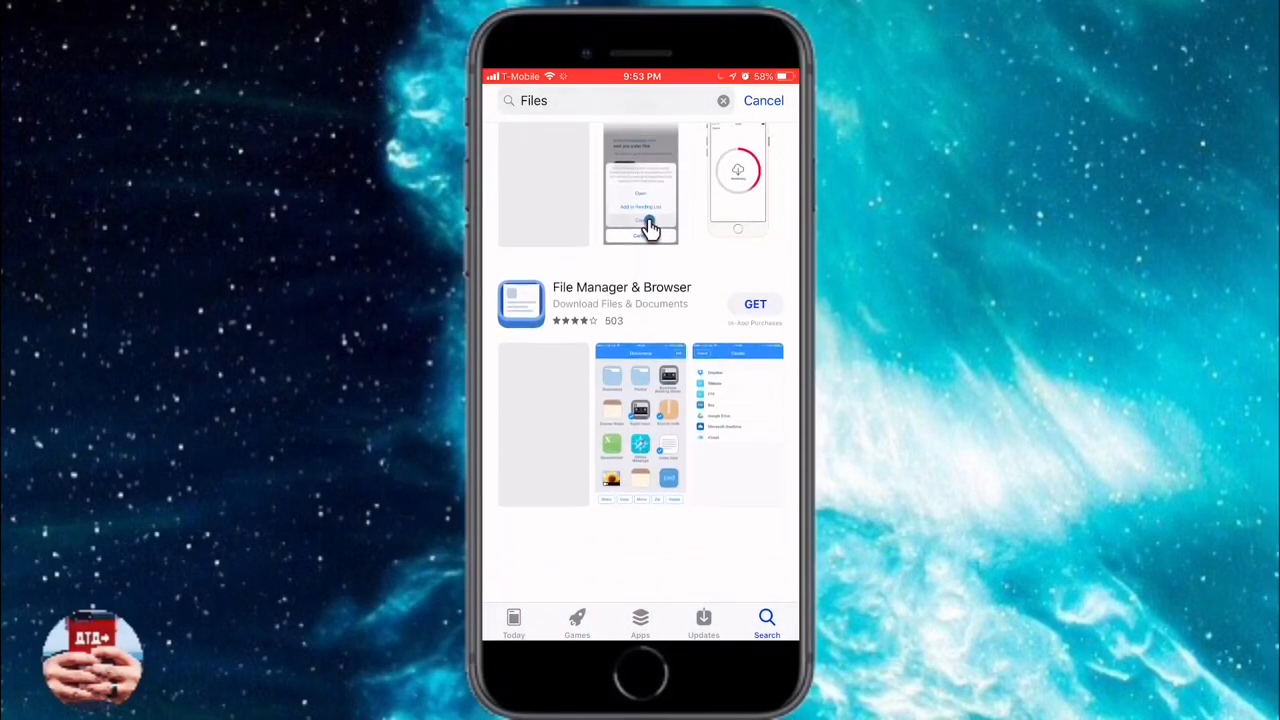
{"action": "scroll", "coordinate": [650, 215], "scroll_direction": "down", "scroll_amount": 5}
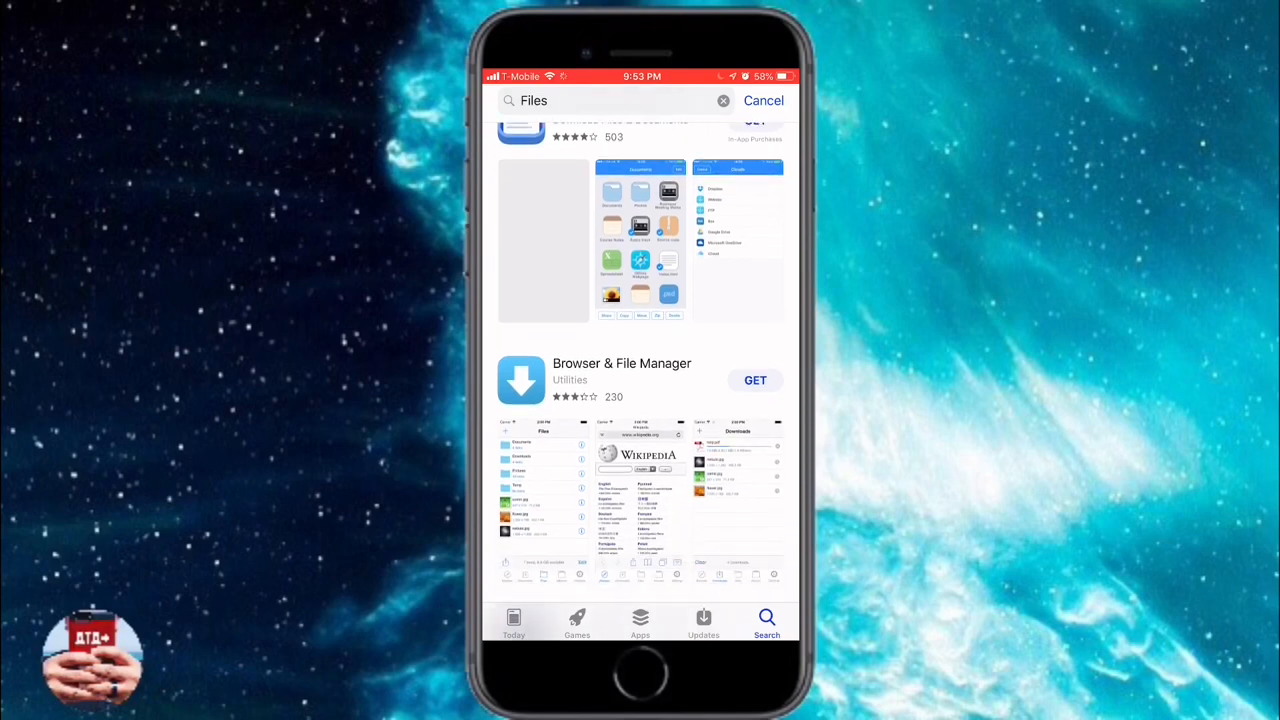
{"action": "left_click", "coordinate": [755, 269]}
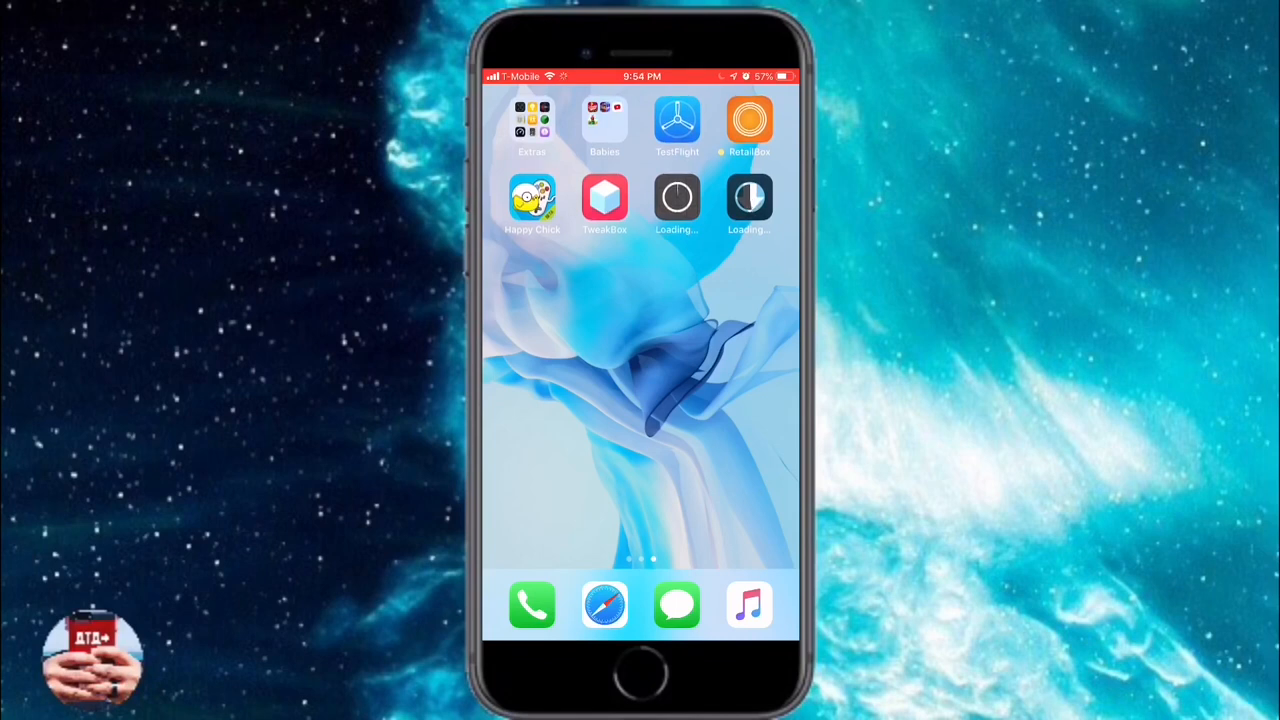
Pause and resume the RetroArch download so Files installs first, then launch RetroArch.
{"action": "left_click", "coordinate": [677, 198]}
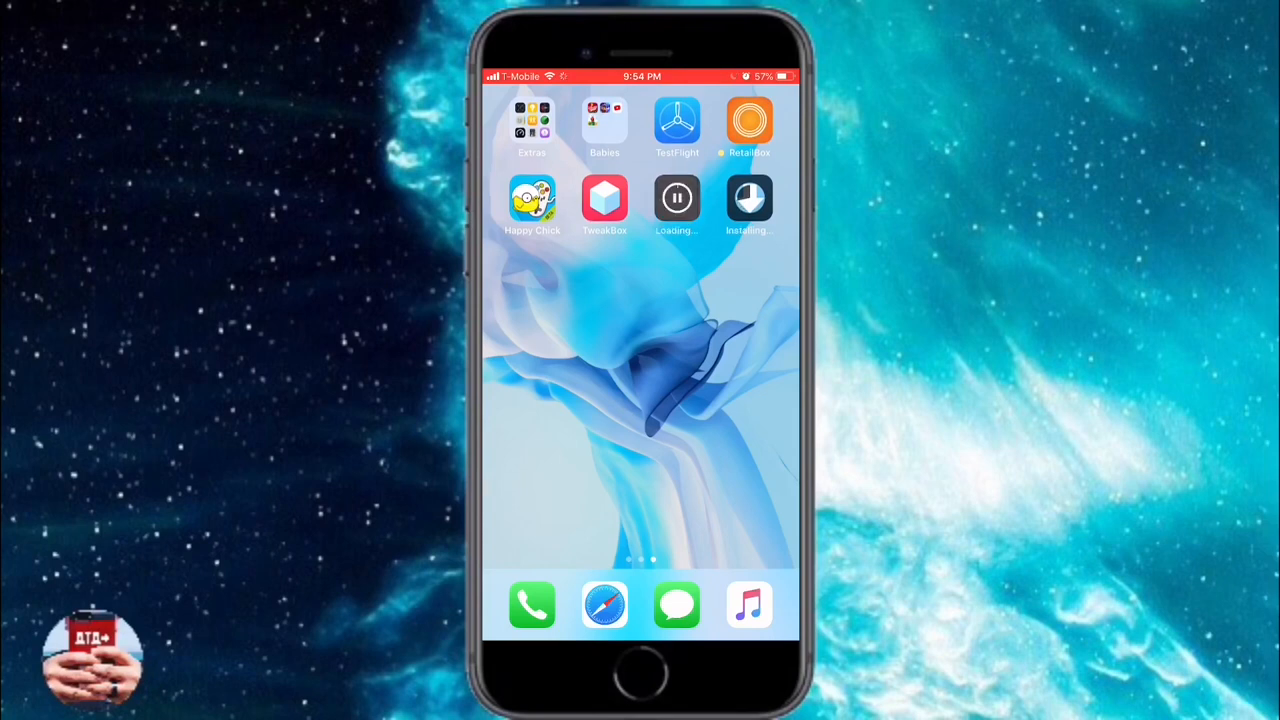
{"action": "left_click", "coordinate": [677, 198]}
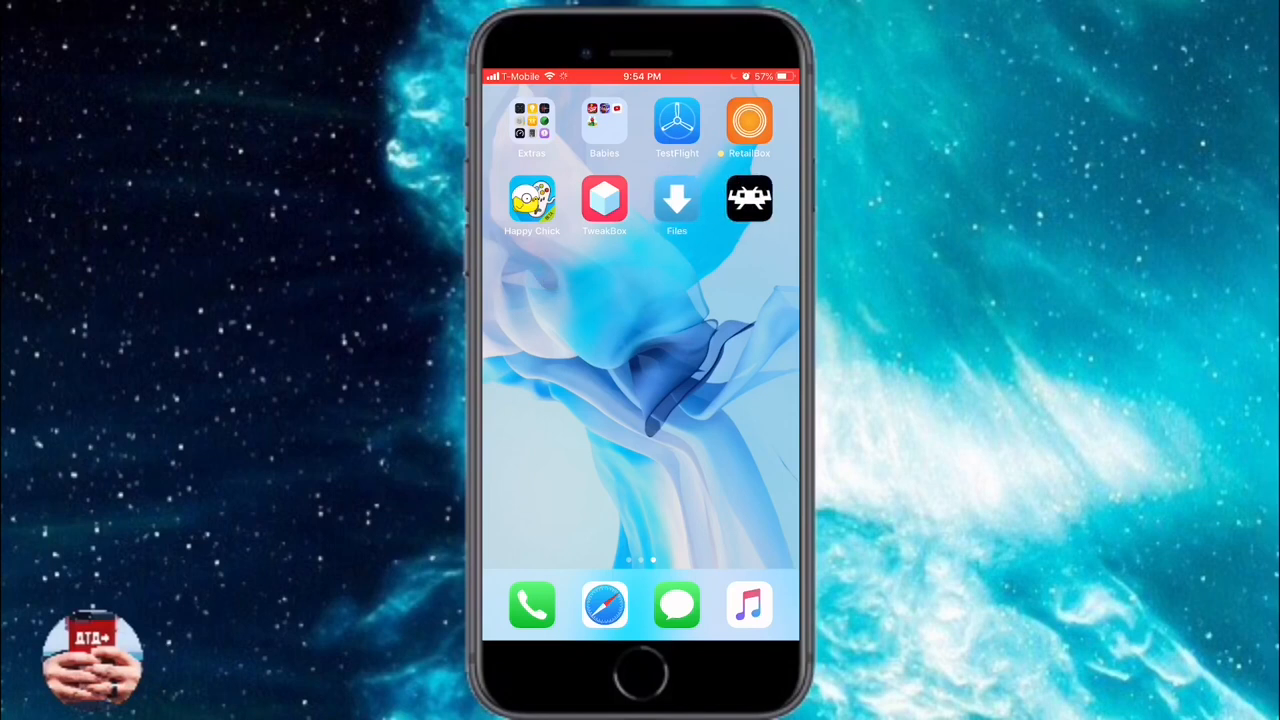
{"action": "left_click", "coordinate": [749, 199]}
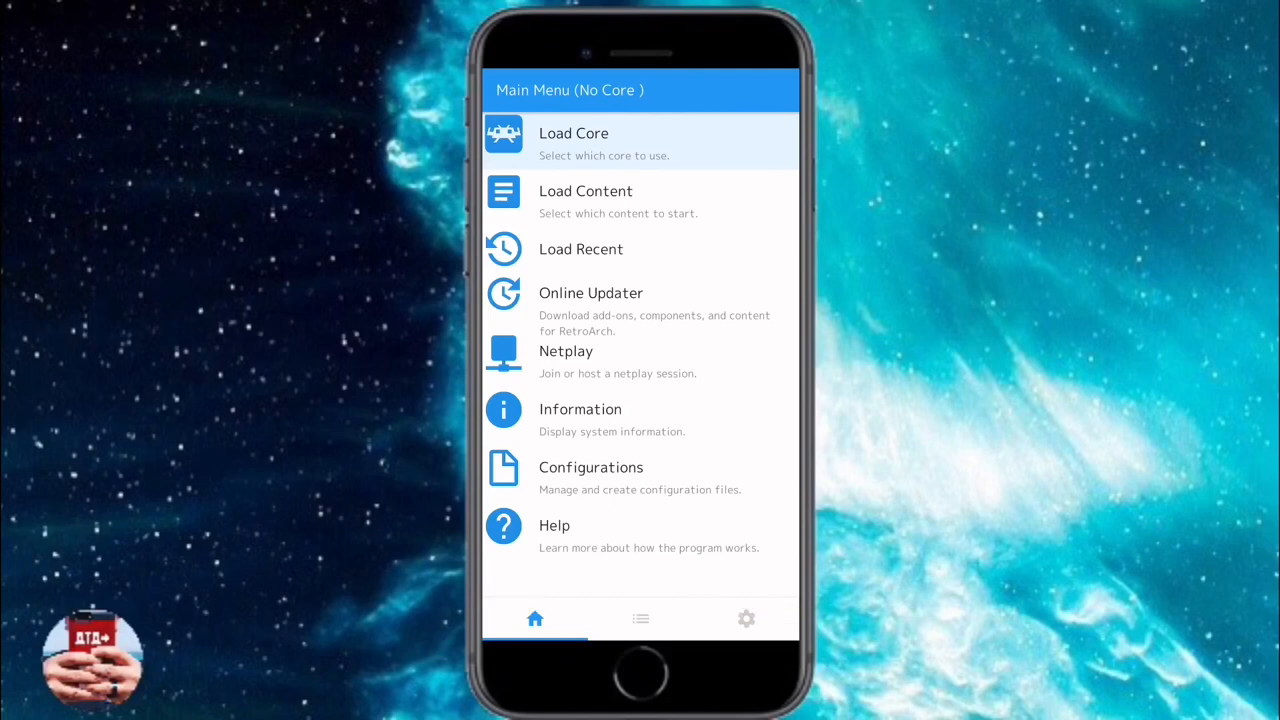
Load the PlayStation (PCSX ReARMed) core and choose Load Content.
{"action": "left_click", "coordinate": [640, 143]}
{"action": "scroll", "coordinate": [640, 380], "scroll_direction": "down", "scroll_amount": 10}
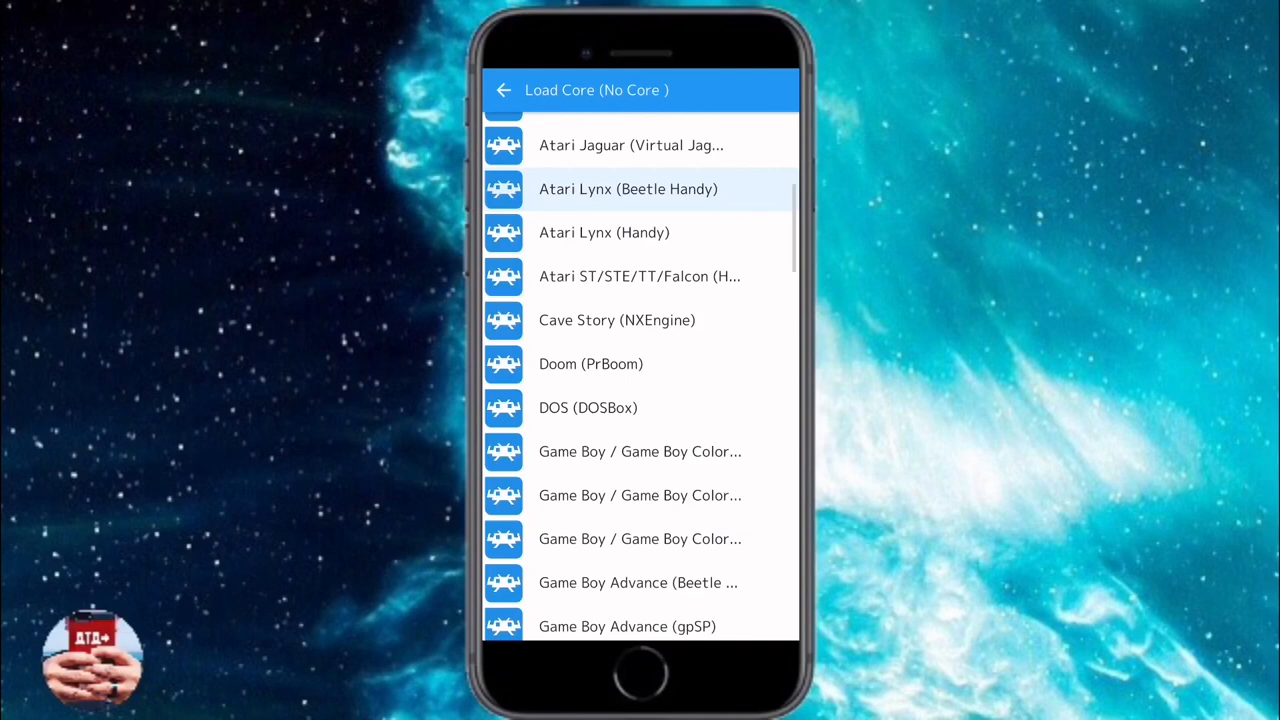
{"action": "scroll", "coordinate": [640, 380], "scroll_direction": "down", "scroll_amount": 10}
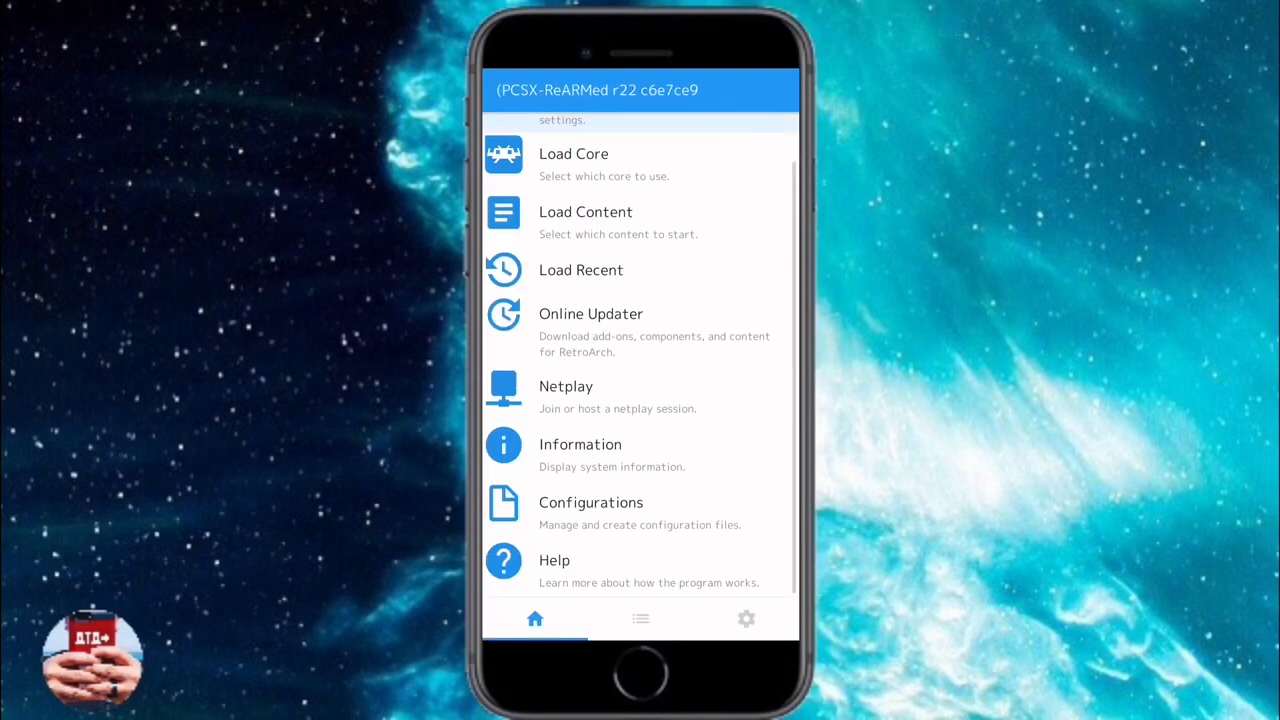
{"action": "left_click", "coordinate": [586, 220]}
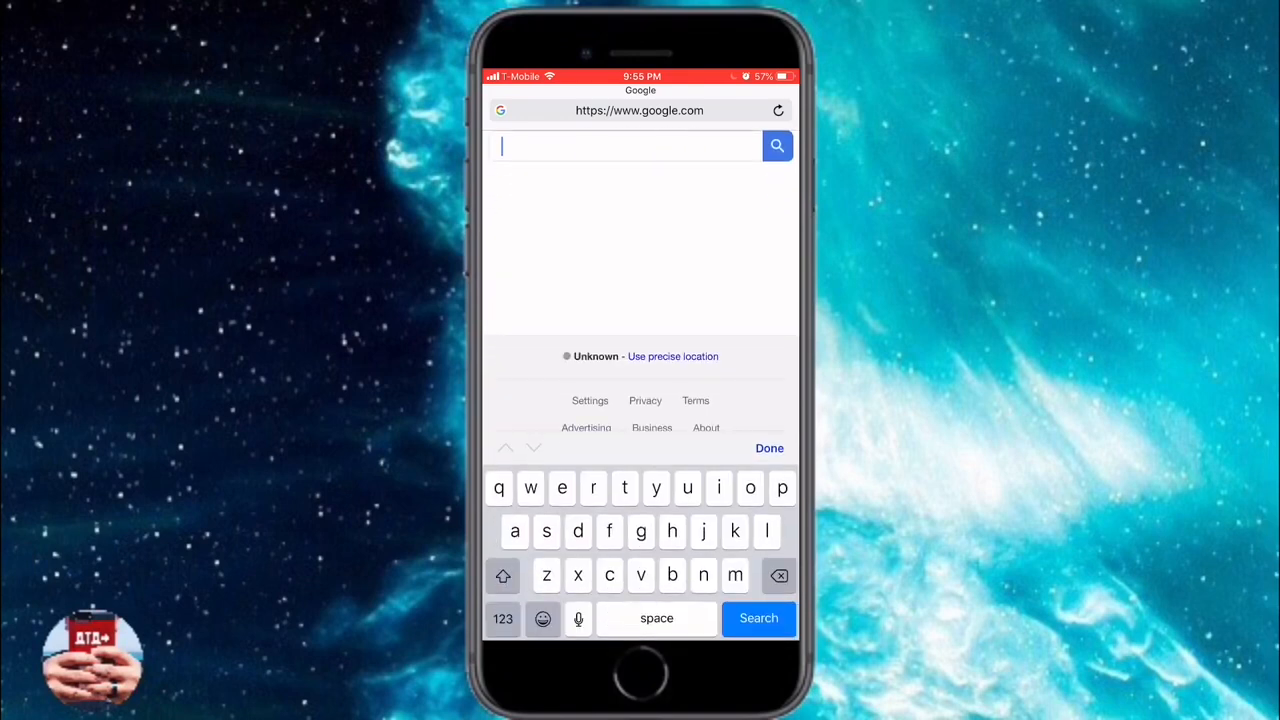
{"action": "type", "text": "ps1"}
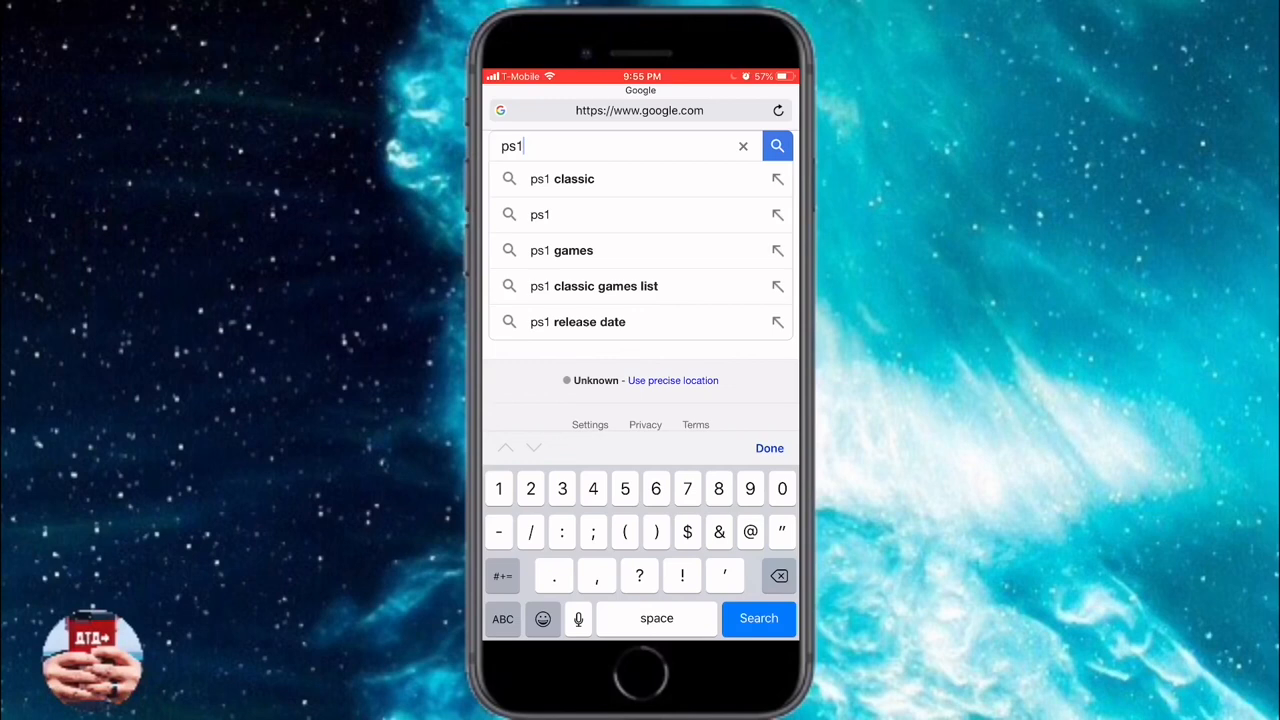
{"action": "type", "text": " iso"}
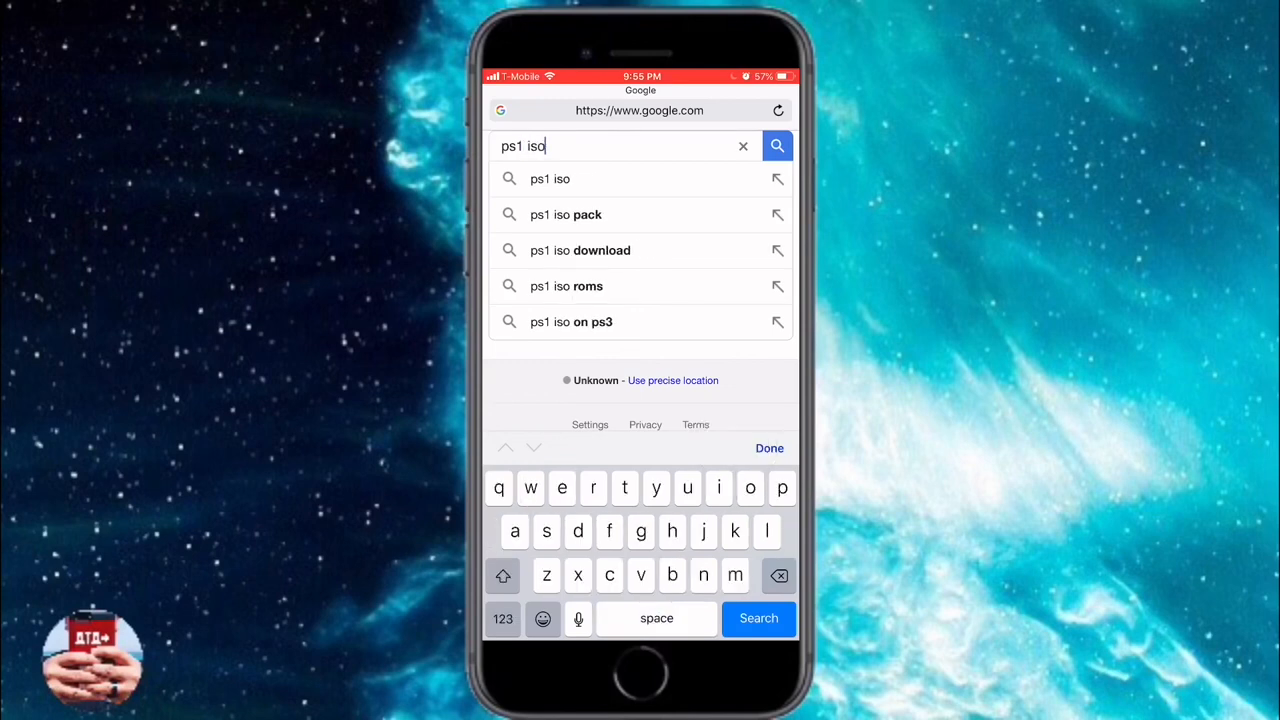
Run a Google search for 'ps1 iso' and open the CoolROM PlayStation ROMs result.
{"action": "key", "text": "Return"}
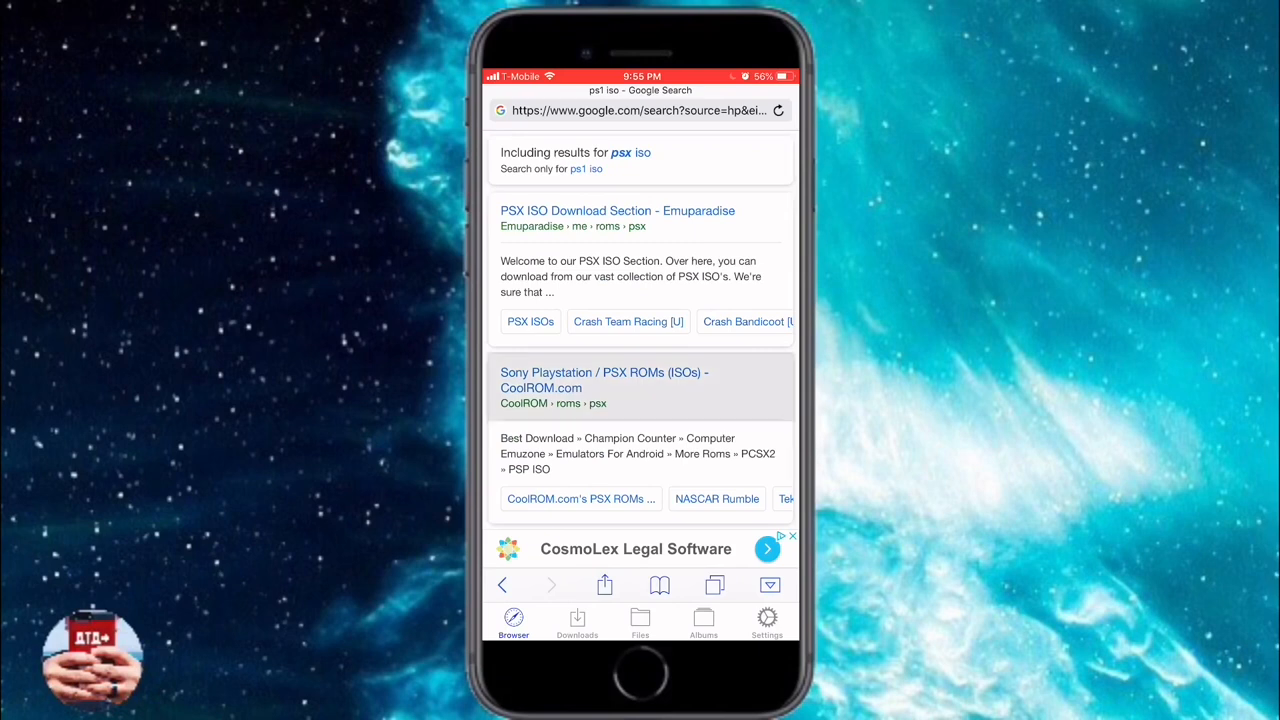
{"action": "left_click", "coordinate": [604, 386]}
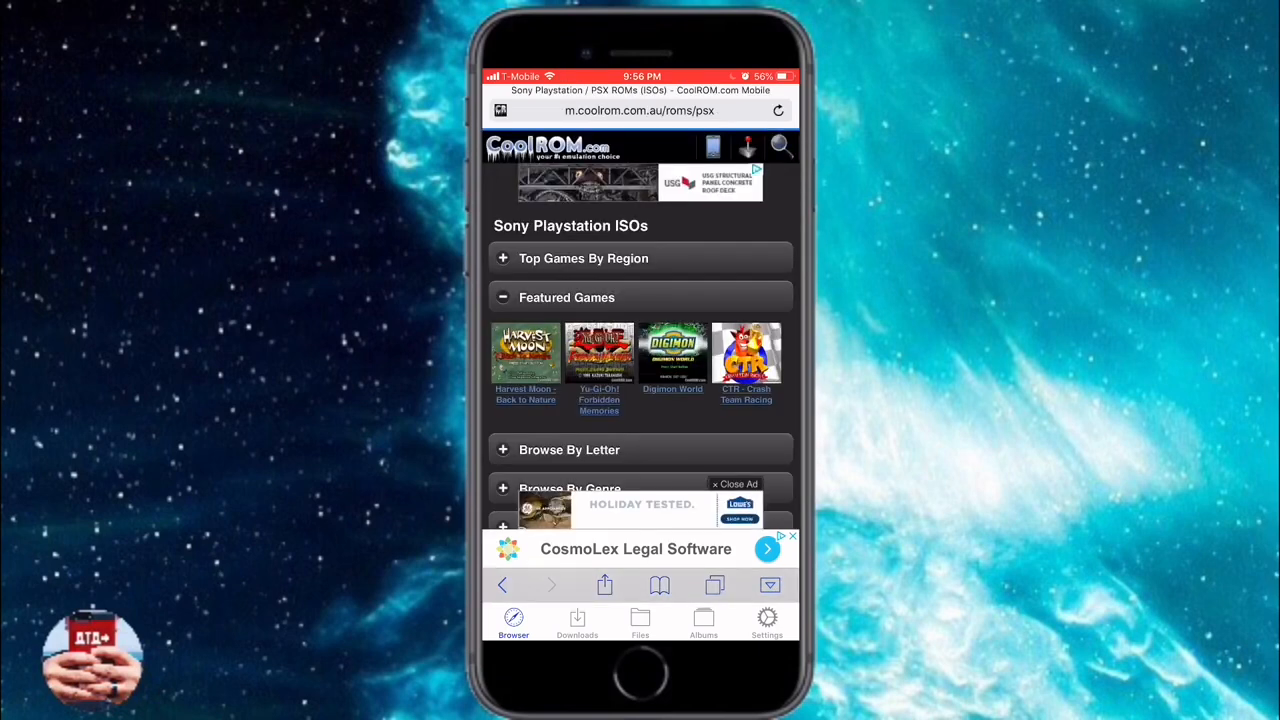
{"action": "scroll", "coordinate": [640, 400], "scroll_direction": "down", "scroll_amount": 4}
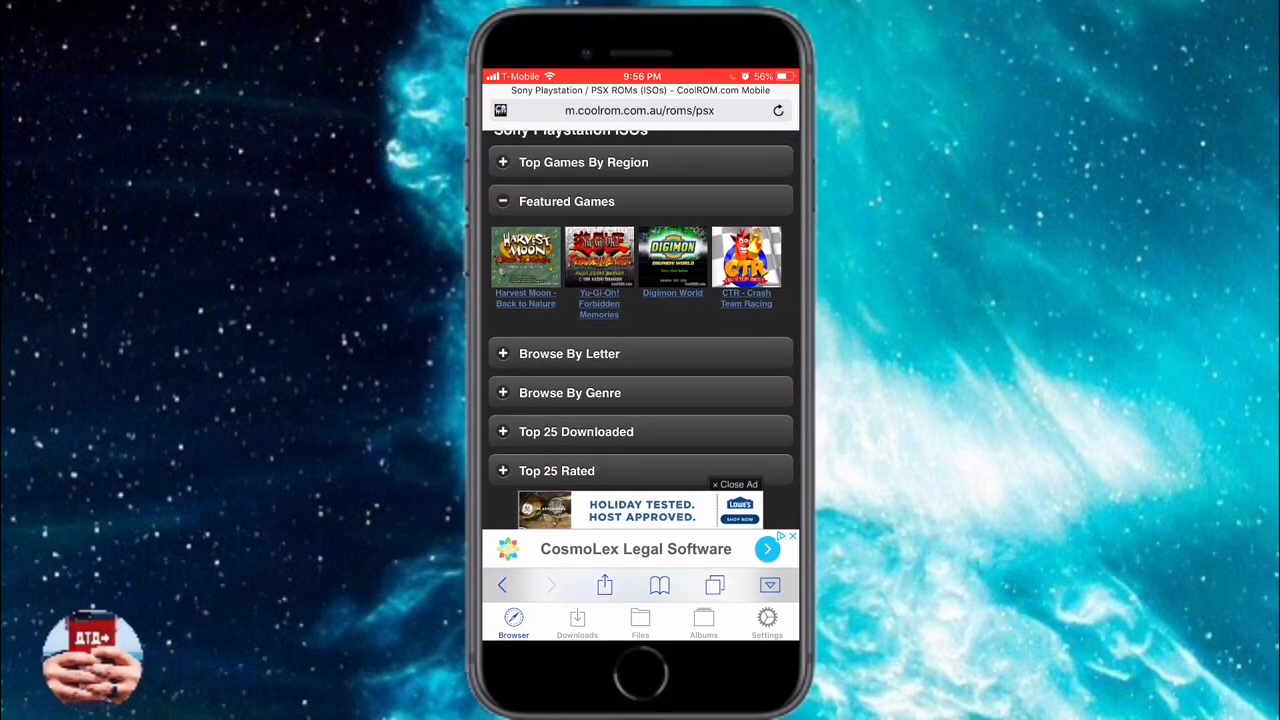
Download CTR - Crash Team Racing from CoolROM and view the Downloads list.
{"action": "left_click", "coordinate": [746, 265]}
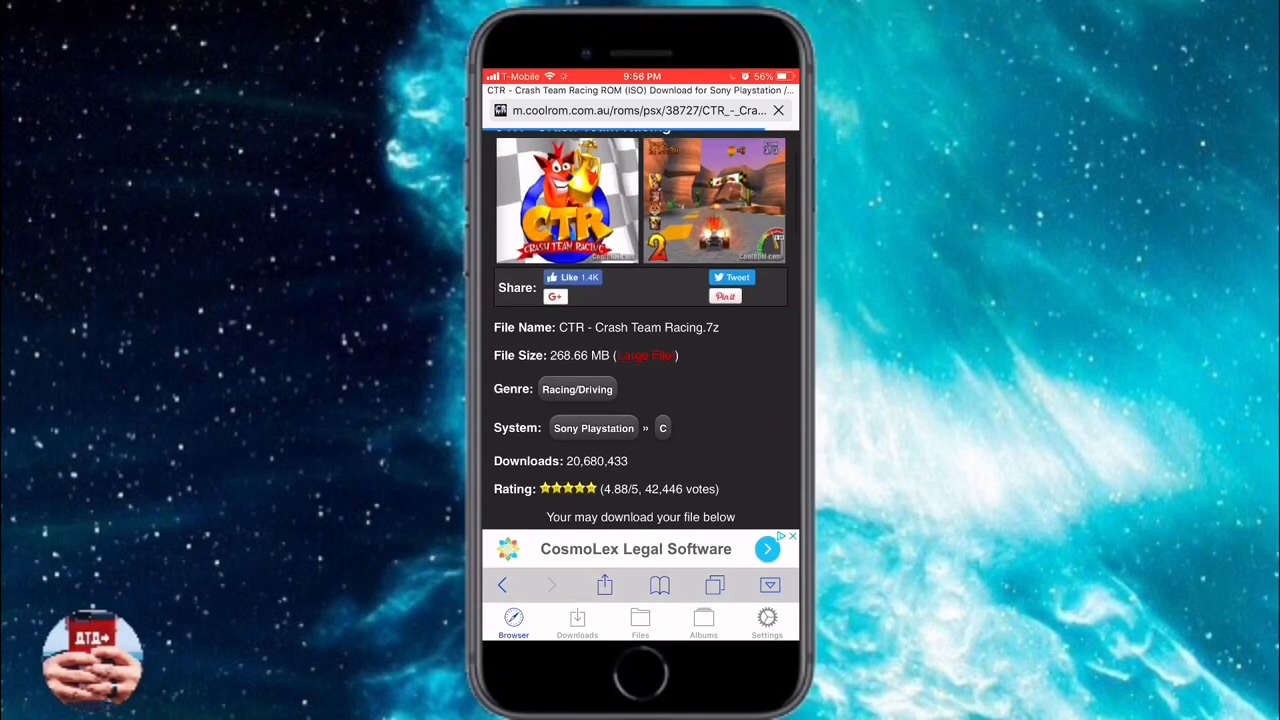
{"action": "scroll", "coordinate": [640, 350], "scroll_direction": "down", "scroll_amount": 8}
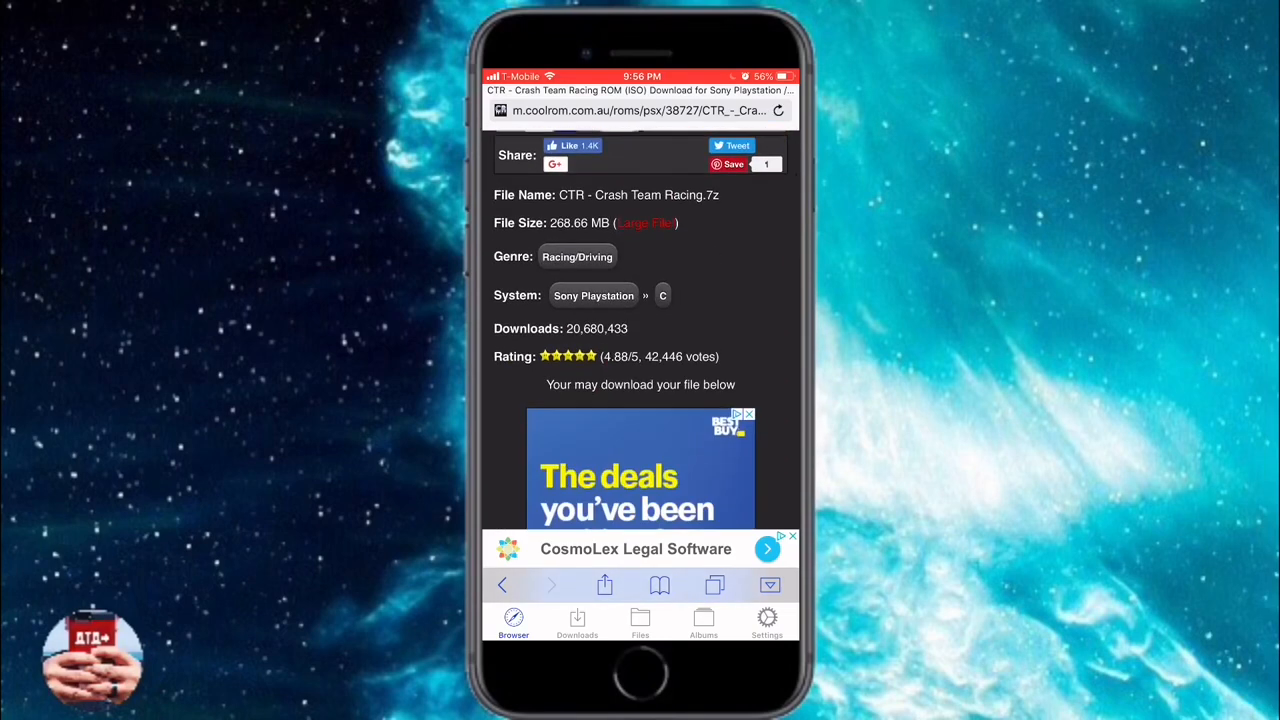
{"action": "scroll", "coordinate": [640, 350], "scroll_direction": "down", "scroll_amount": 6}
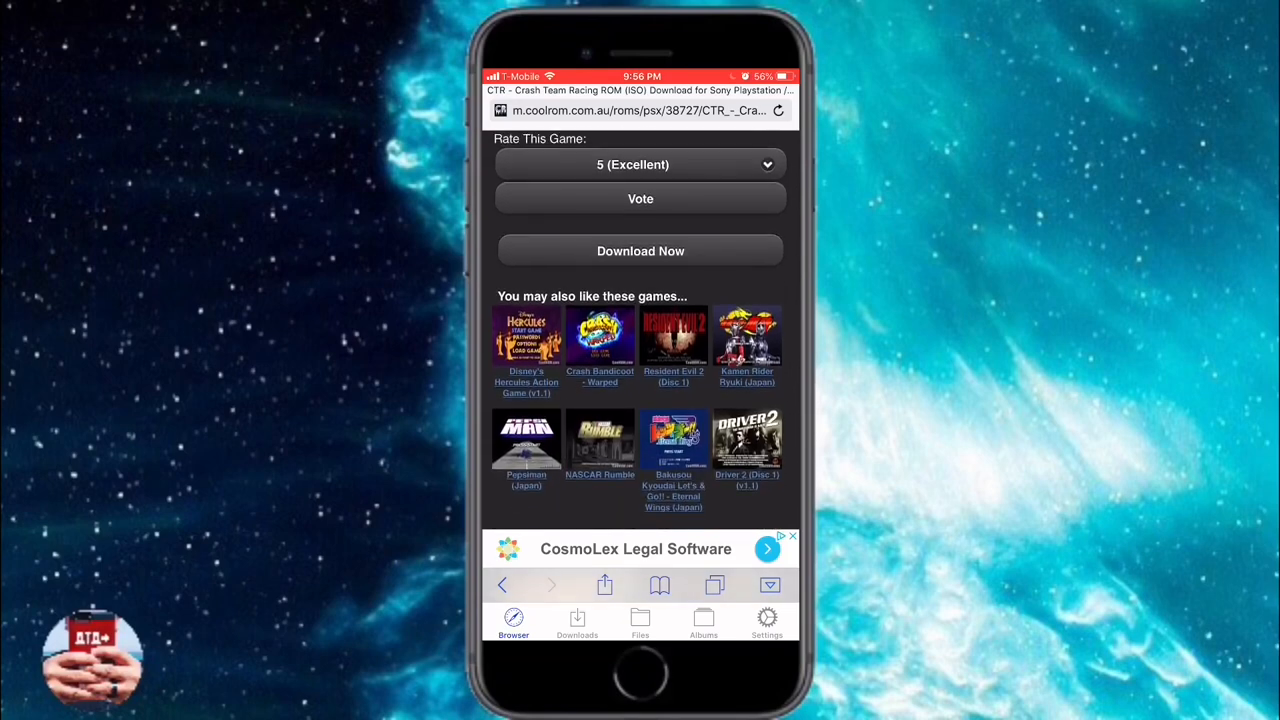
{"action": "left_click", "coordinate": [640, 251]}
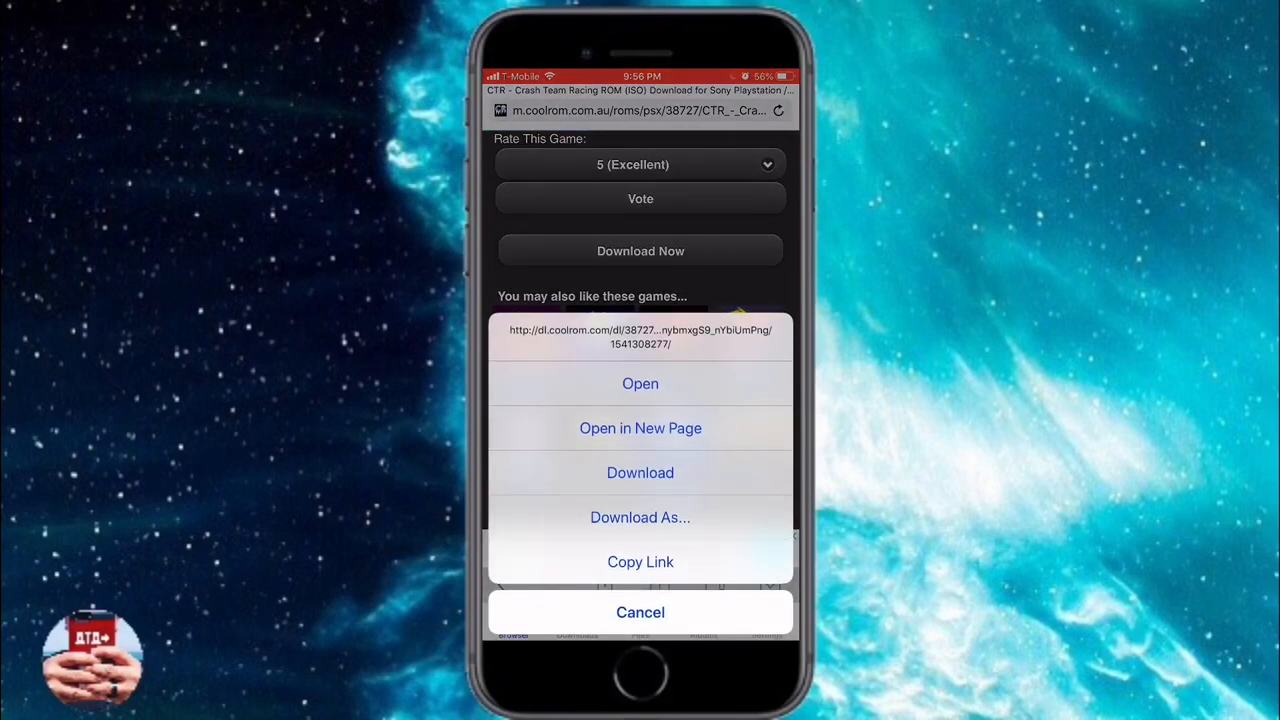
{"action": "left_click", "coordinate": [640, 473]}
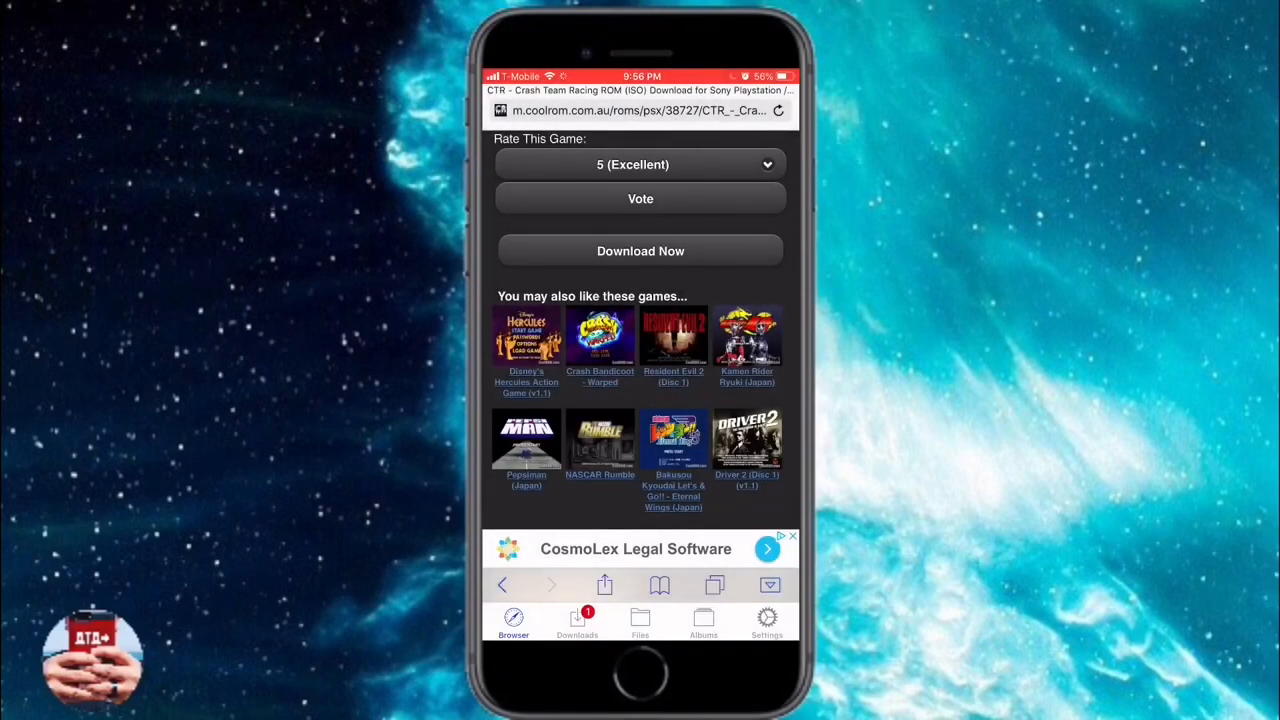
{"action": "left_click", "coordinate": [577, 622]}
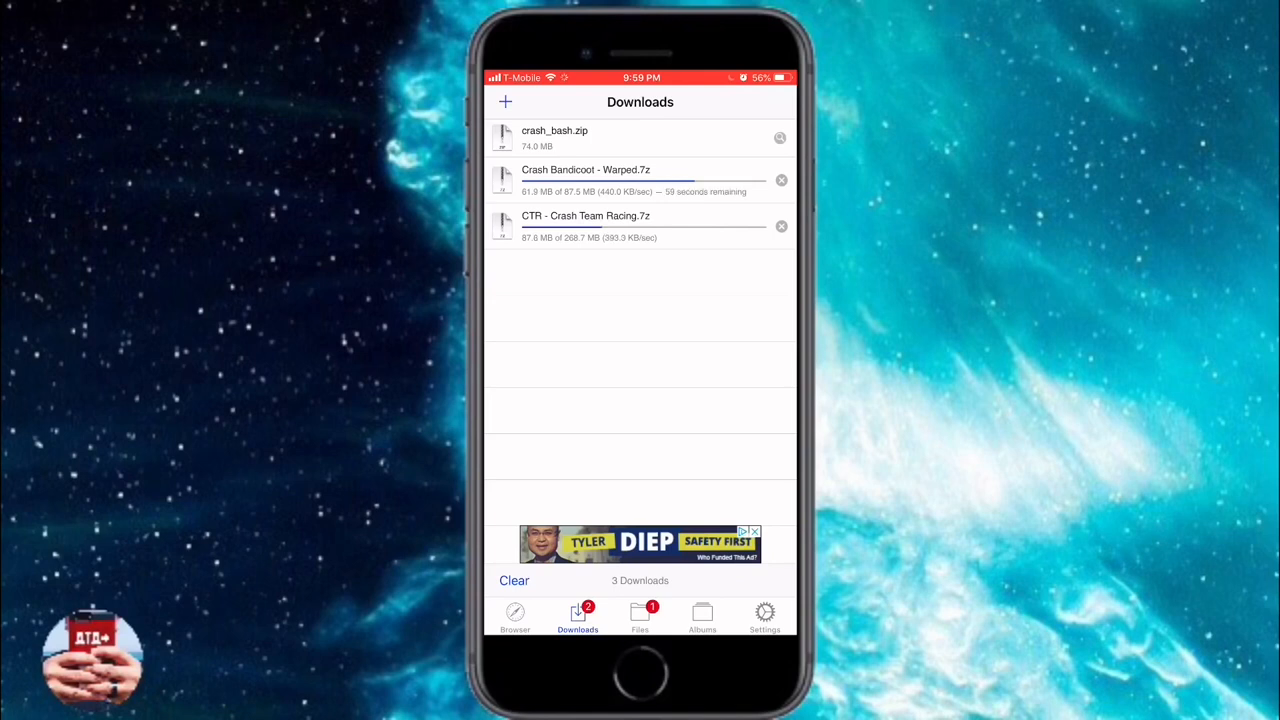
In the Files tab's Downloads folder, extract crash_bash.zip into a crash_bash folder.
{"action": "left_click", "coordinate": [640, 617]}
{"action": "left_click", "coordinate": [600, 138]}
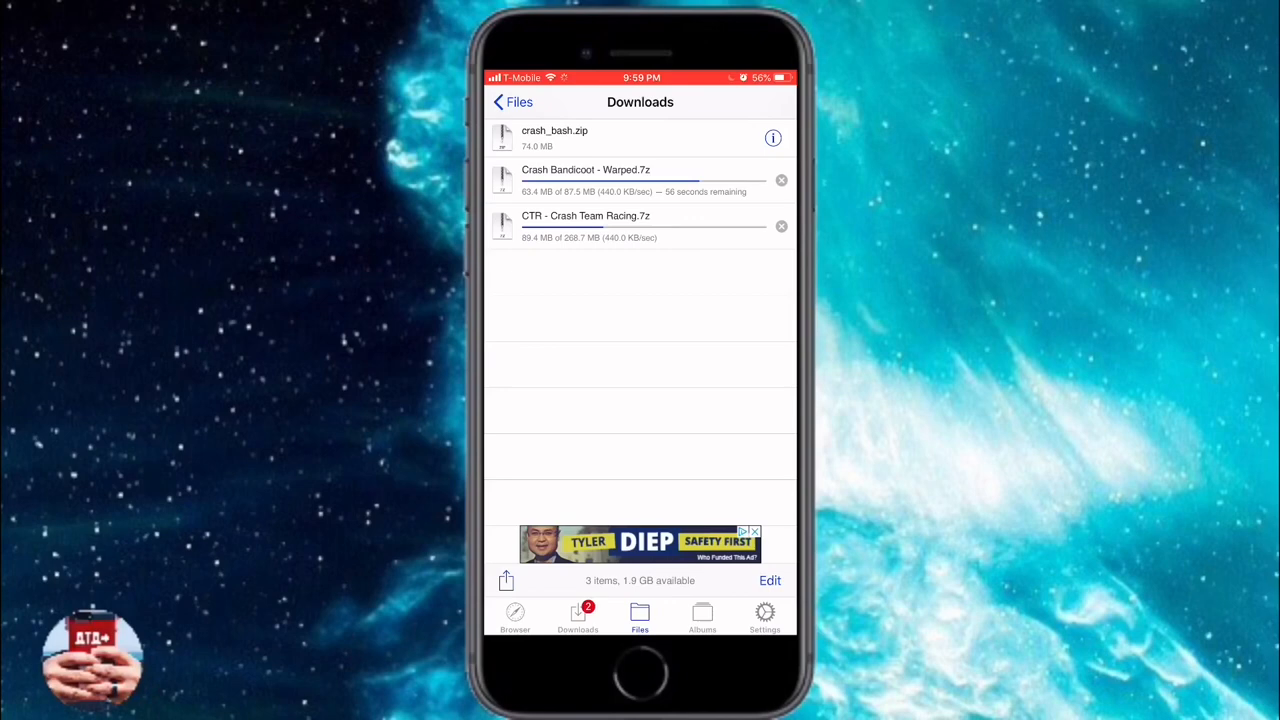
{"action": "left_click", "coordinate": [600, 138]}
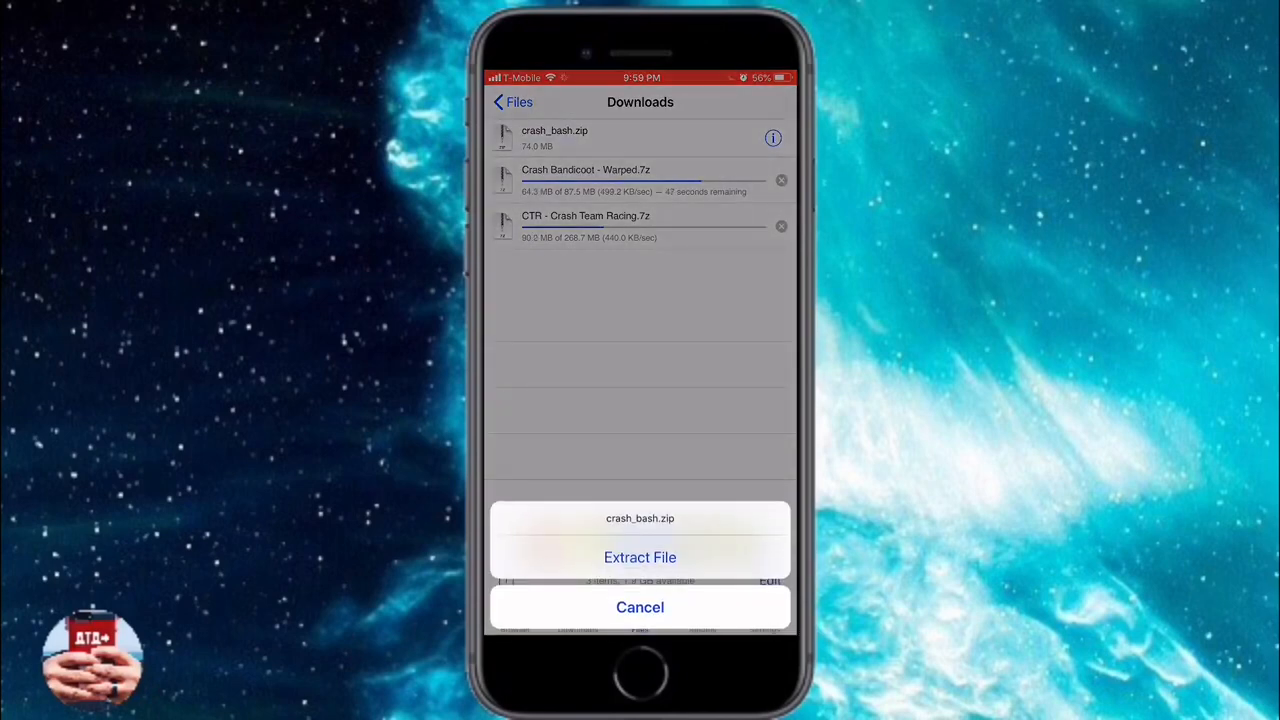
{"action": "left_click", "coordinate": [640, 570]}
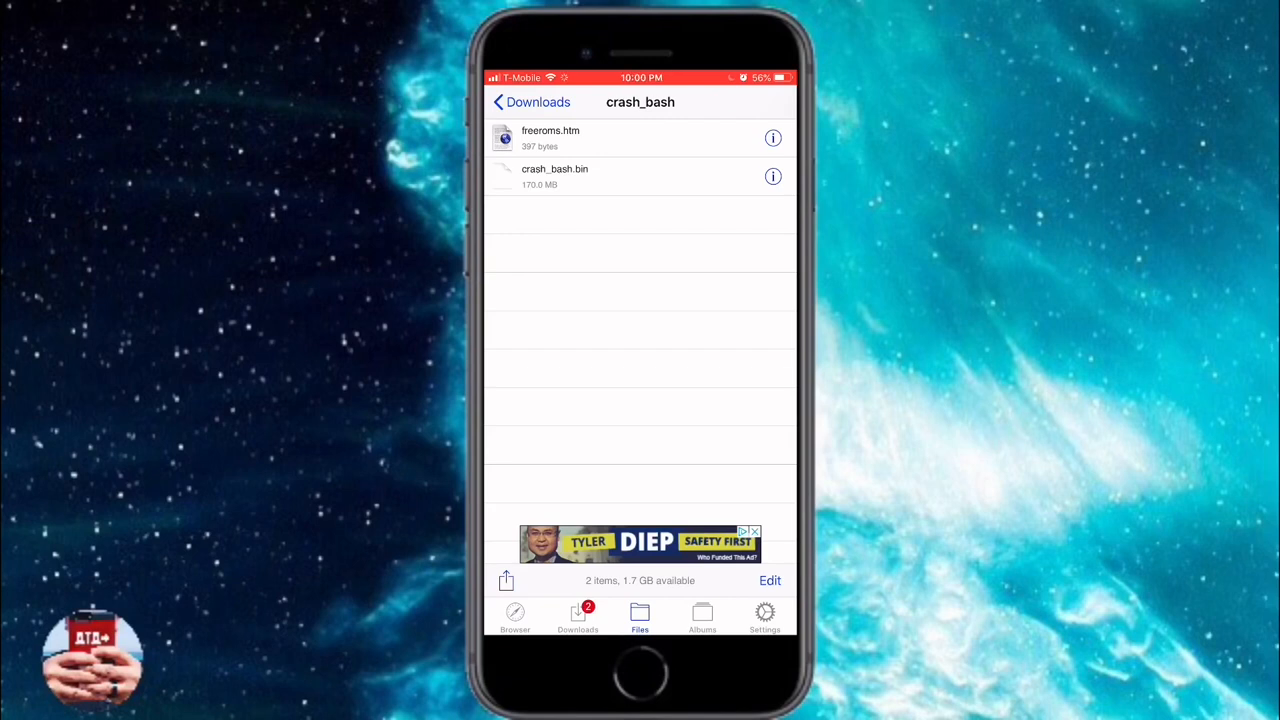
Navigate into the extracted crash_bash folder and view the Info of crash_bash.bin.
{"action": "left_click", "coordinate": [532, 102]}
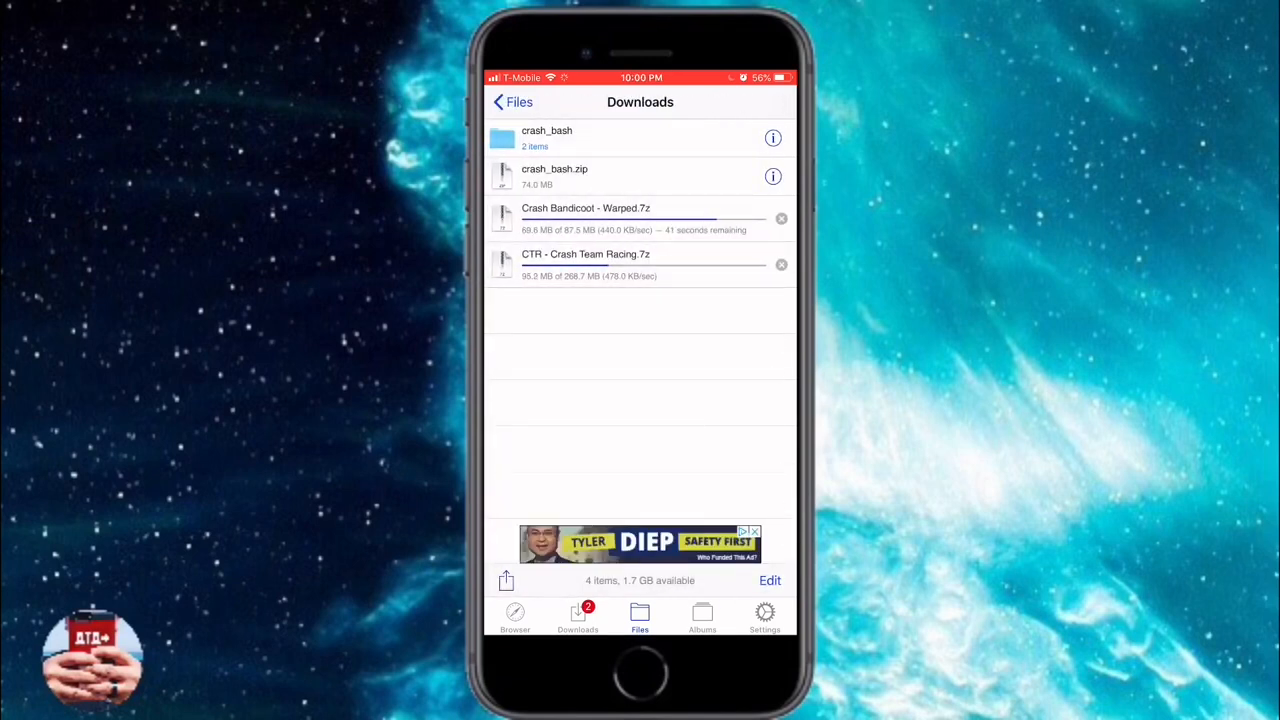
{"action": "left_click", "coordinate": [620, 138]}
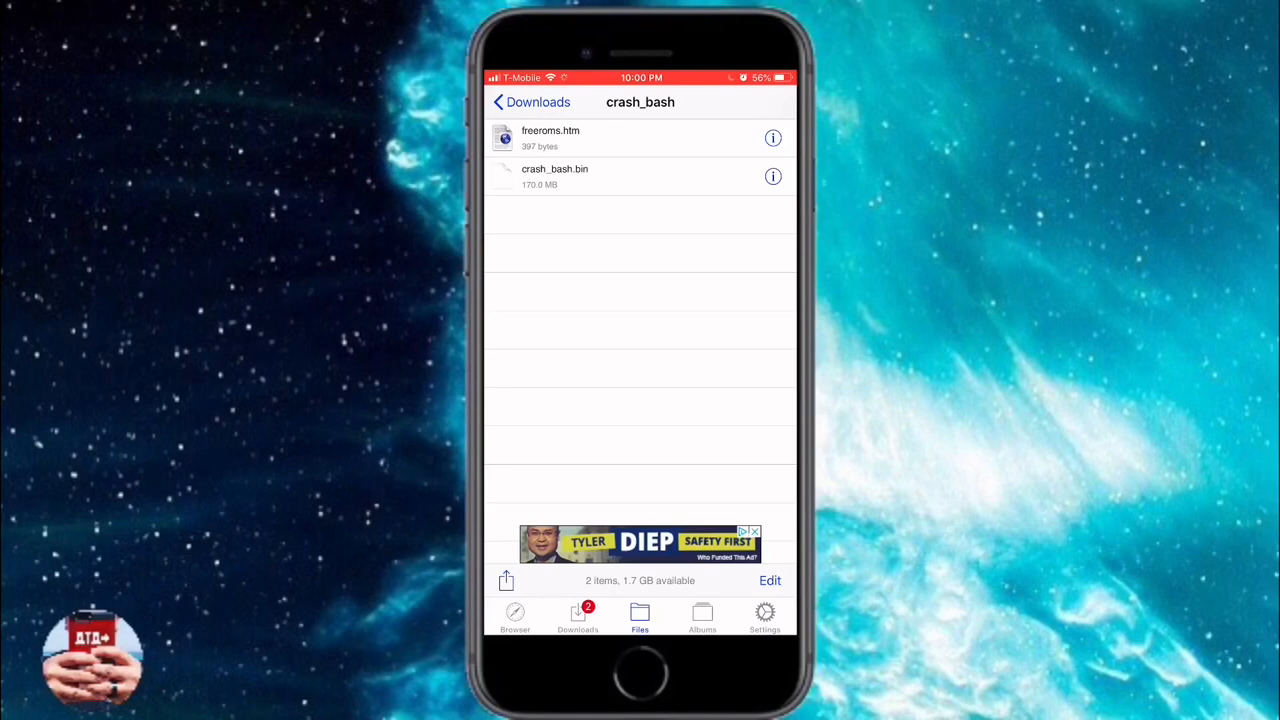
{"action": "left_click", "coordinate": [532, 102]}
{"action": "left_click", "coordinate": [620, 138]}
{"action": "left_click", "coordinate": [773, 176]}
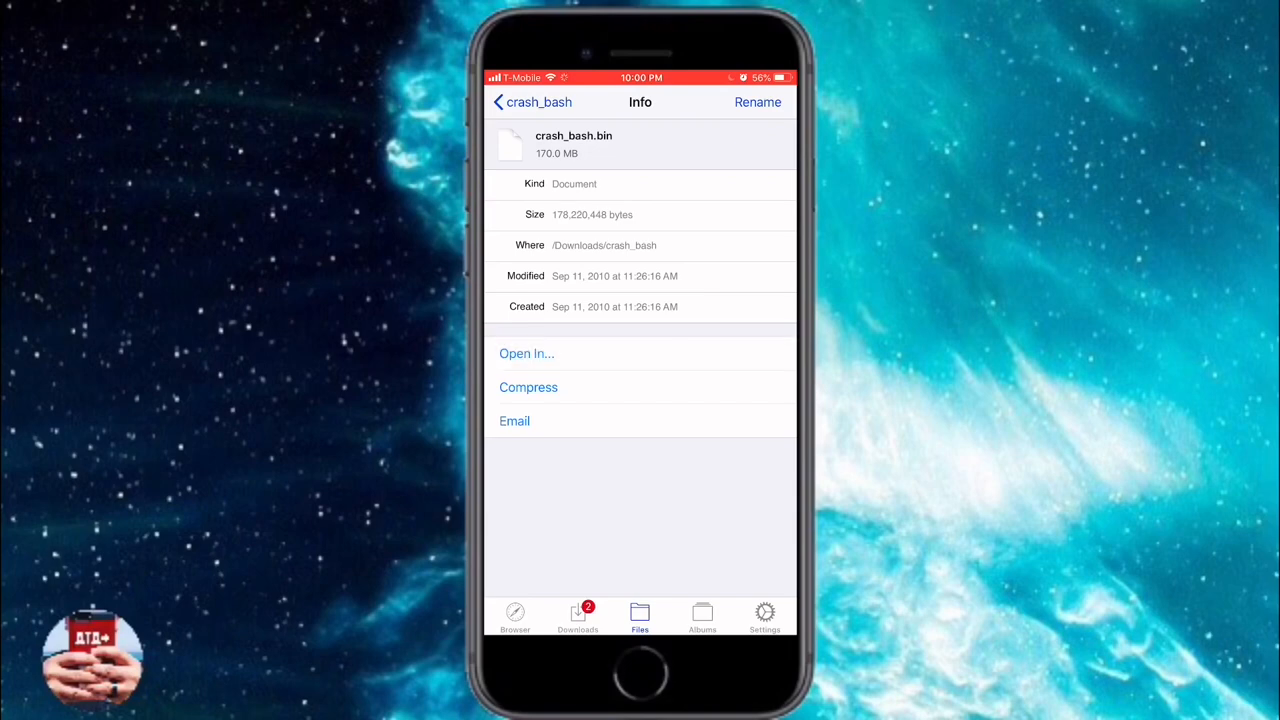
Share crash_bash.bin with 'Copy to RetroArch' so the emulator opens the game.
{"action": "left_click", "coordinate": [526, 353]}
{"action": "scroll", "coordinate": [640, 418], "scroll_direction": "right", "scroll_amount": 3}
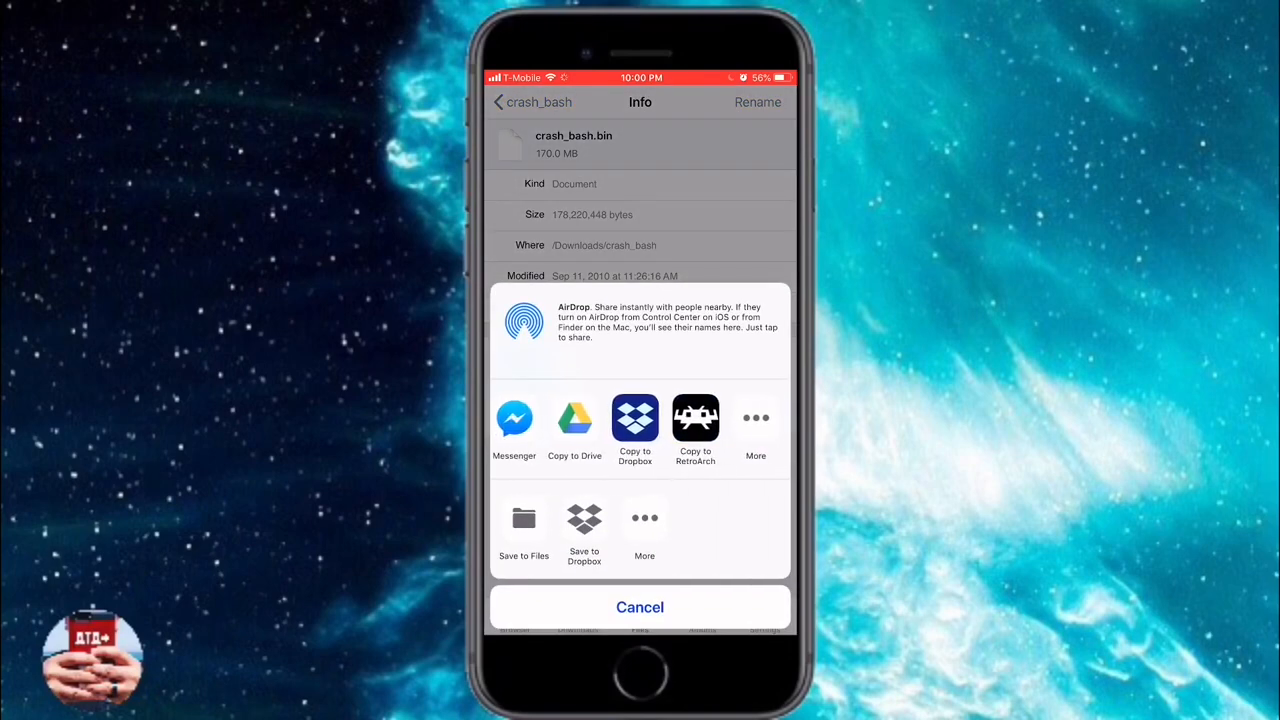
{"action": "left_click", "coordinate": [695, 418]}
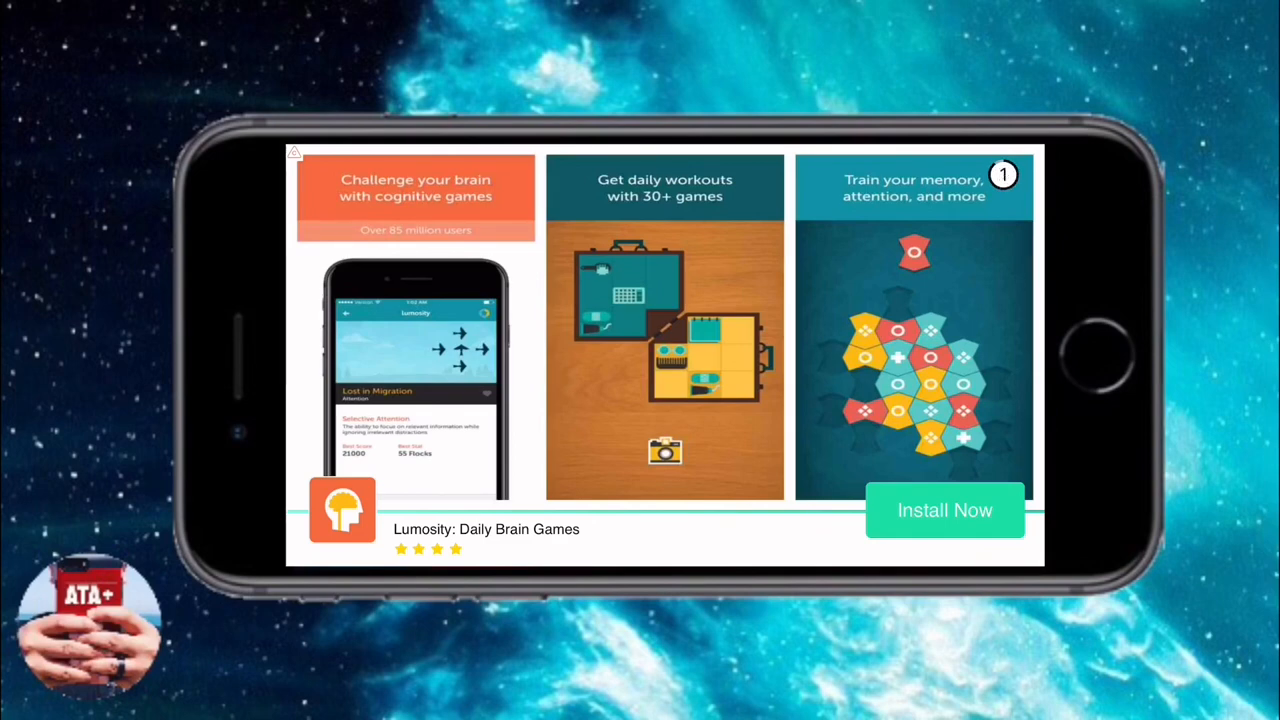
Close the Lumosity advert to reveal the blank emulator screen.
{"action": "left_click", "coordinate": [1003, 175]}
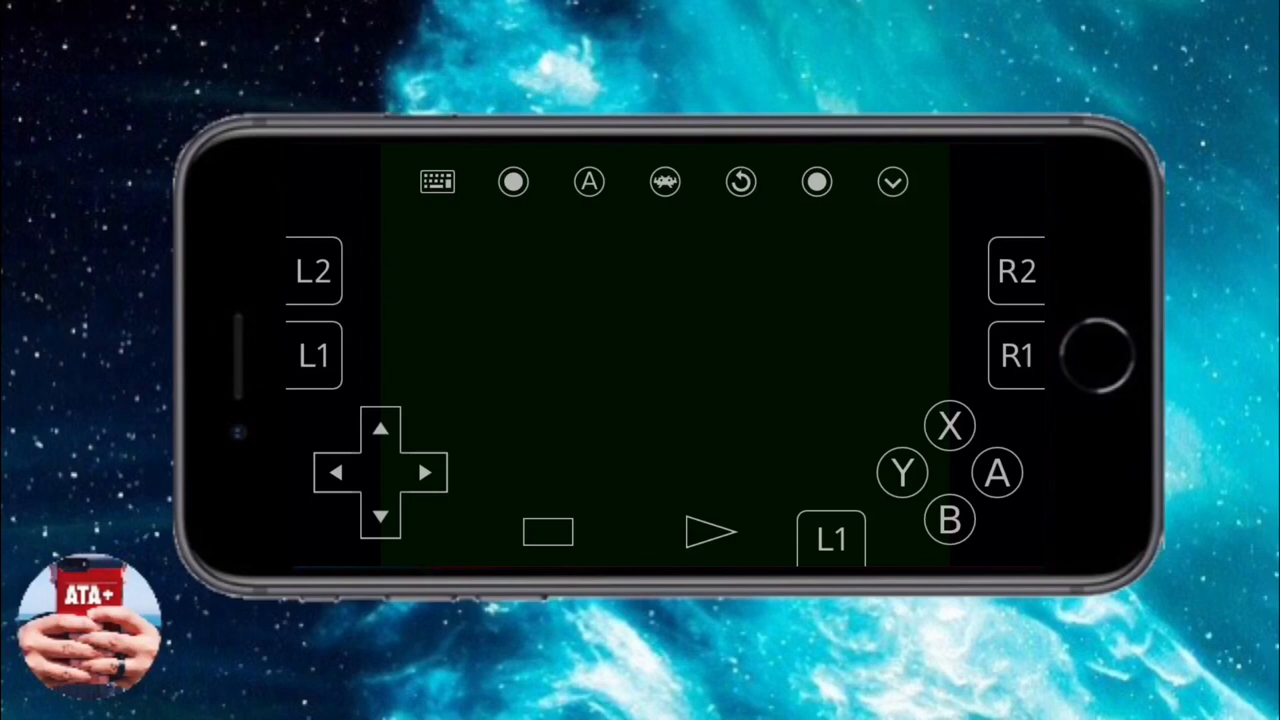
Return to RetroArch's main menu and enter the Load Content file browser.
{"action": "left_click", "coordinate": [1016, 355]}
{"action": "left_click", "coordinate": [665, 181]}
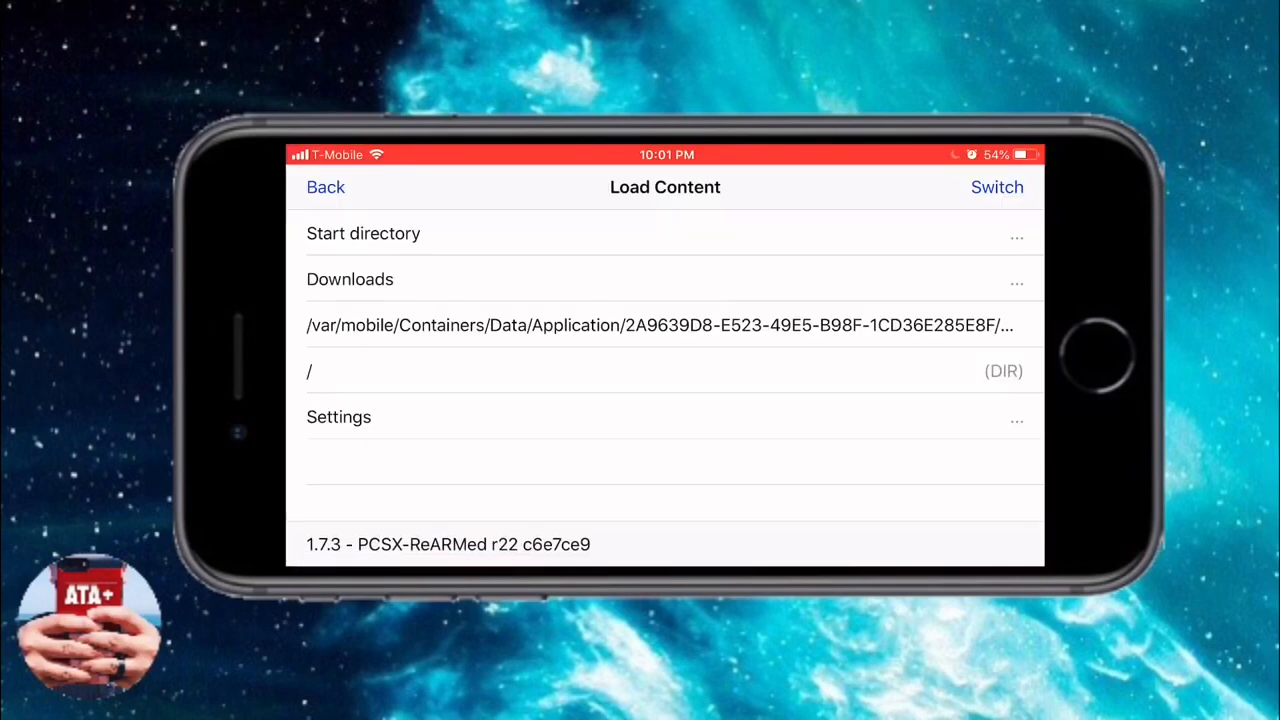
{"action": "left_click", "coordinate": [326, 187]}
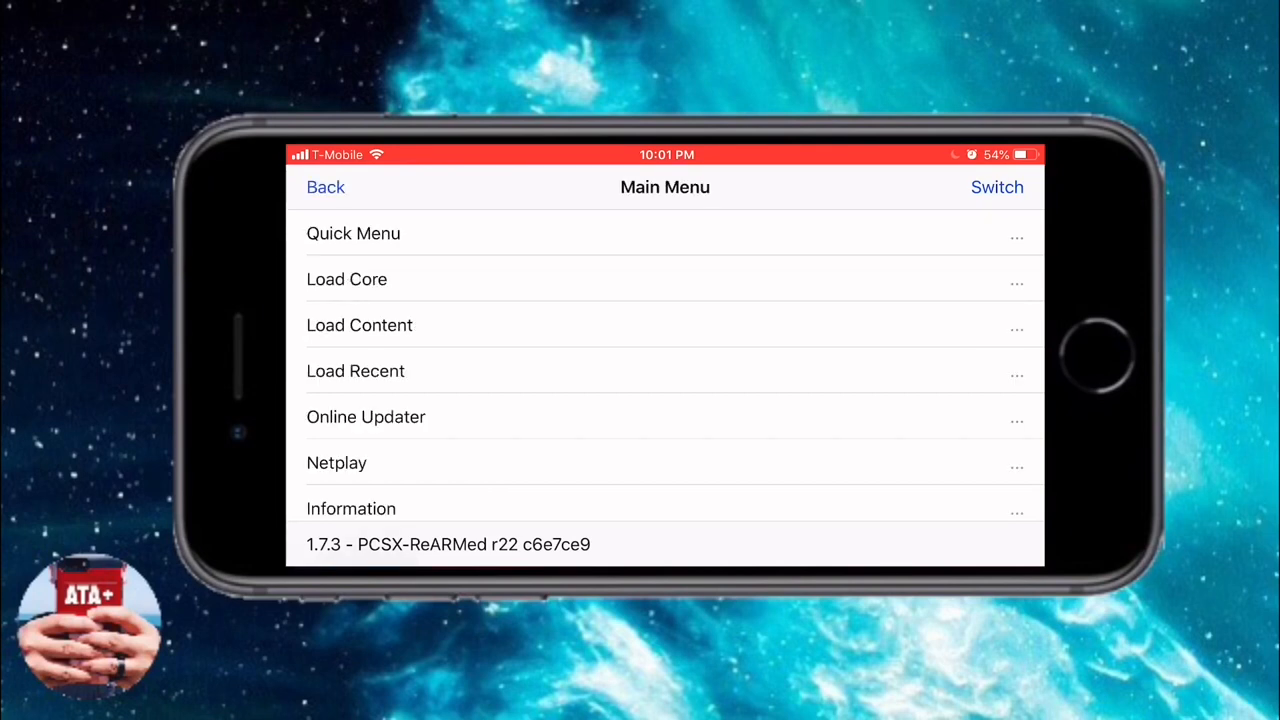
{"action": "scroll", "coordinate": [665, 360], "scroll_direction": "down", "scroll_amount": 1}
{"action": "left_click", "coordinate": [359, 313]}
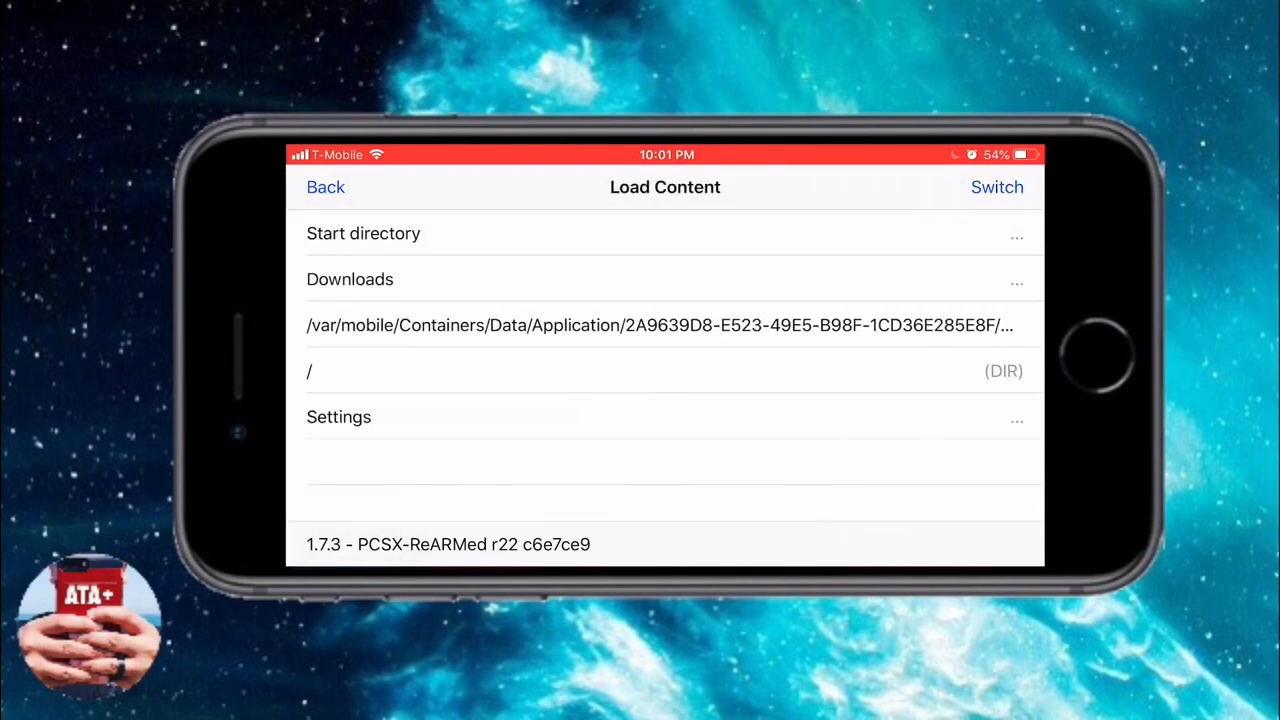
Load crash_bash.bin from the app's folder and run it with the current PlayStation core.
{"action": "left_click", "coordinate": [659, 325]}
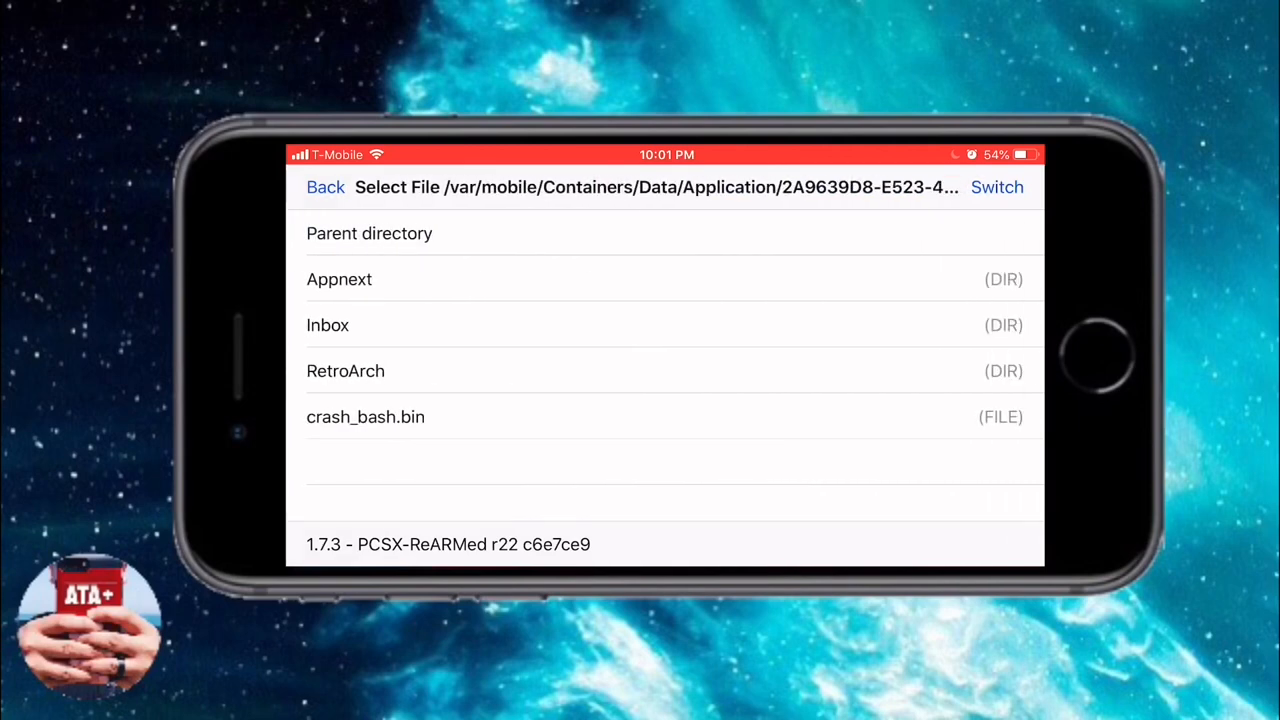
{"action": "left_click", "coordinate": [660, 417]}
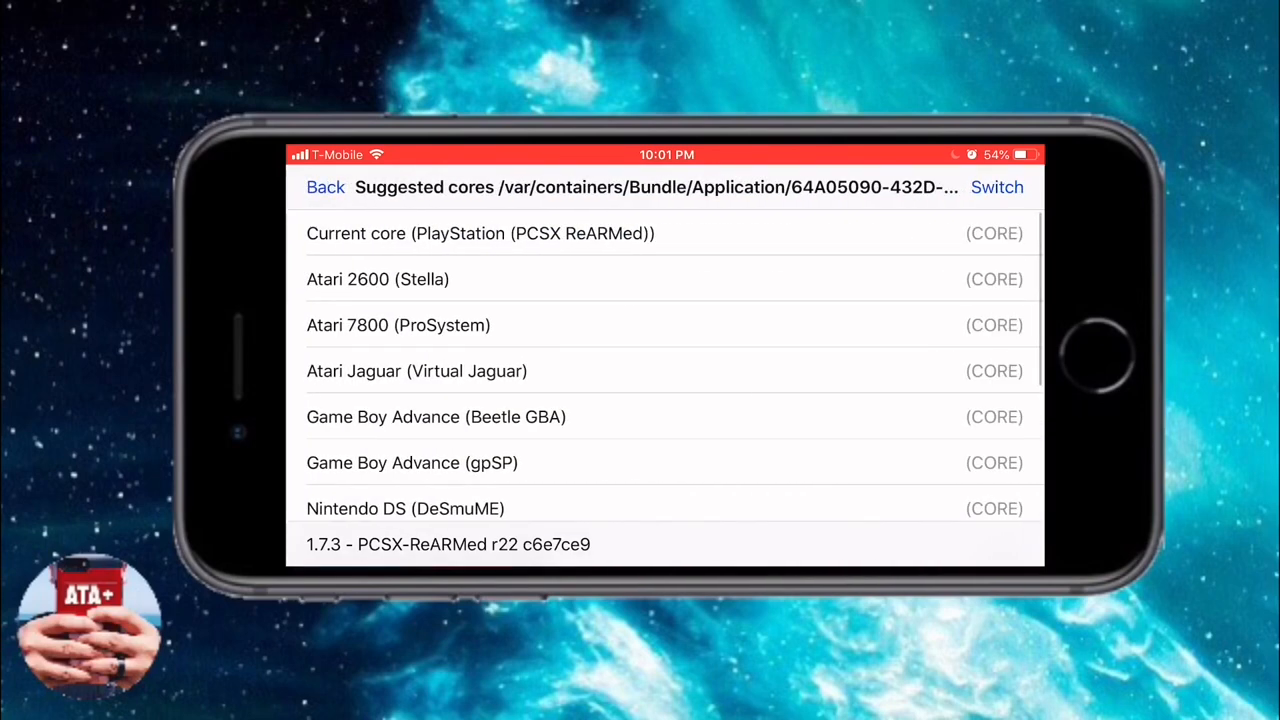
{"action": "scroll", "coordinate": [665, 370], "scroll_direction": "down", "scroll_amount": 5}
{"action": "scroll", "coordinate": [665, 370], "scroll_direction": "down", "scroll_amount": 3}
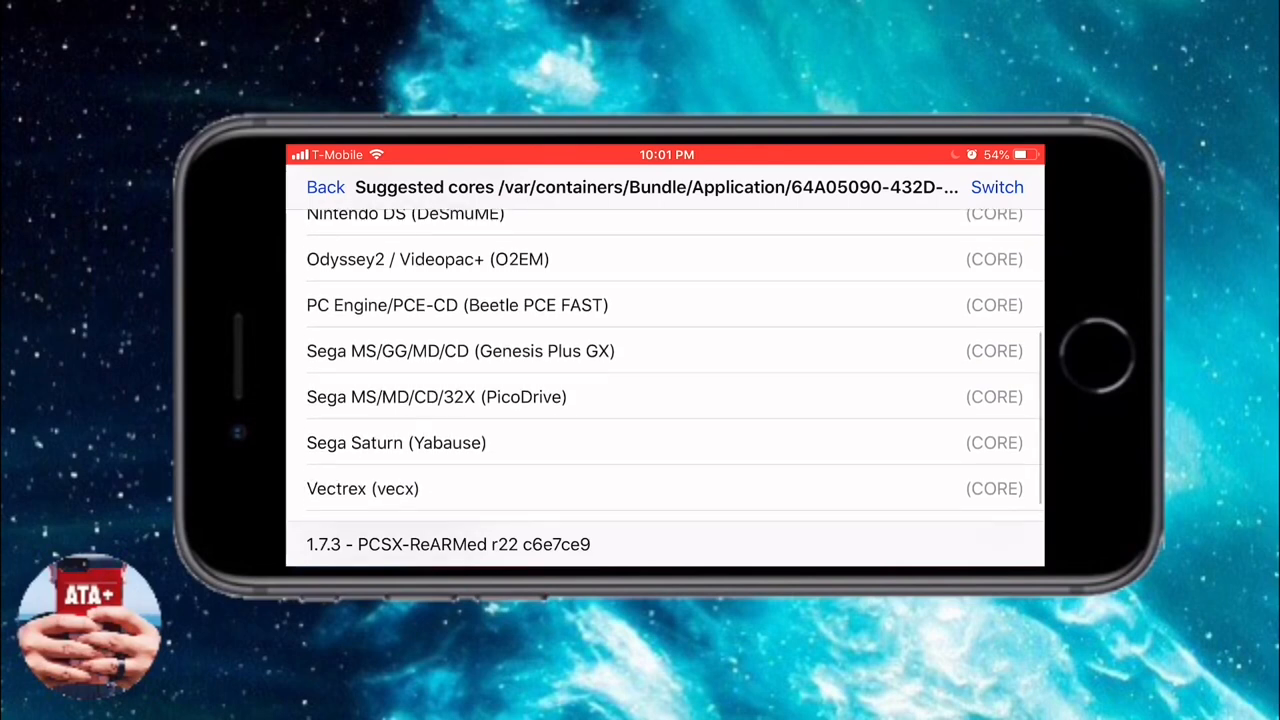
{"action": "scroll", "coordinate": [665, 370], "scroll_direction": "down", "scroll_amount": 1}
{"action": "scroll", "coordinate": [665, 370], "scroll_direction": "up", "scroll_amount": 3}
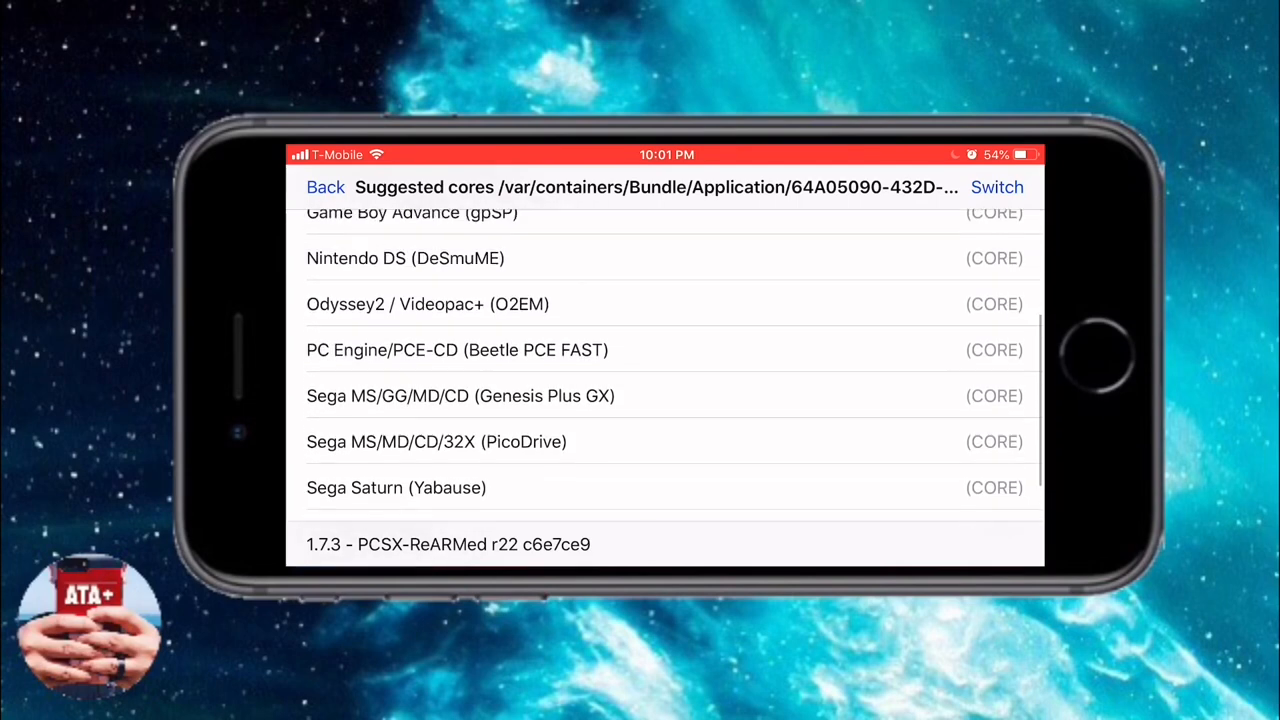
{"action": "scroll", "coordinate": [665, 370], "scroll_direction": "up", "scroll_amount": 1}
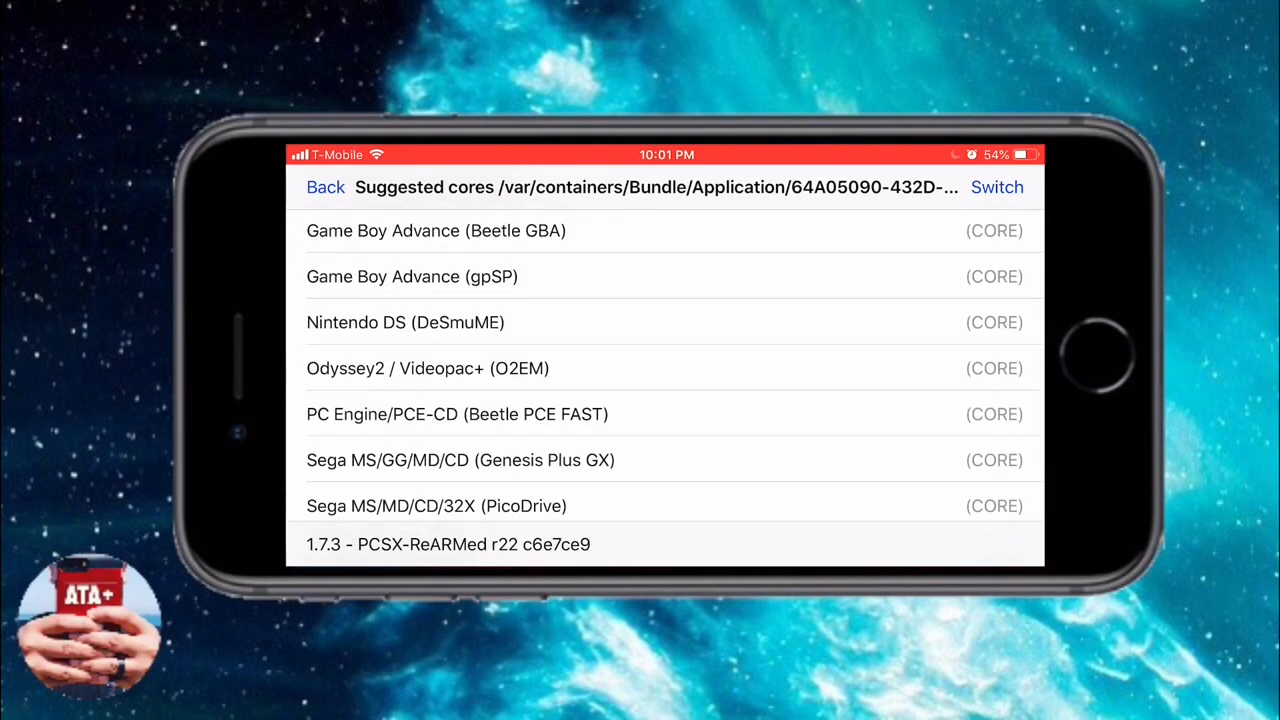
{"action": "scroll", "coordinate": [665, 370], "scroll_direction": "up", "scroll_amount": 3}
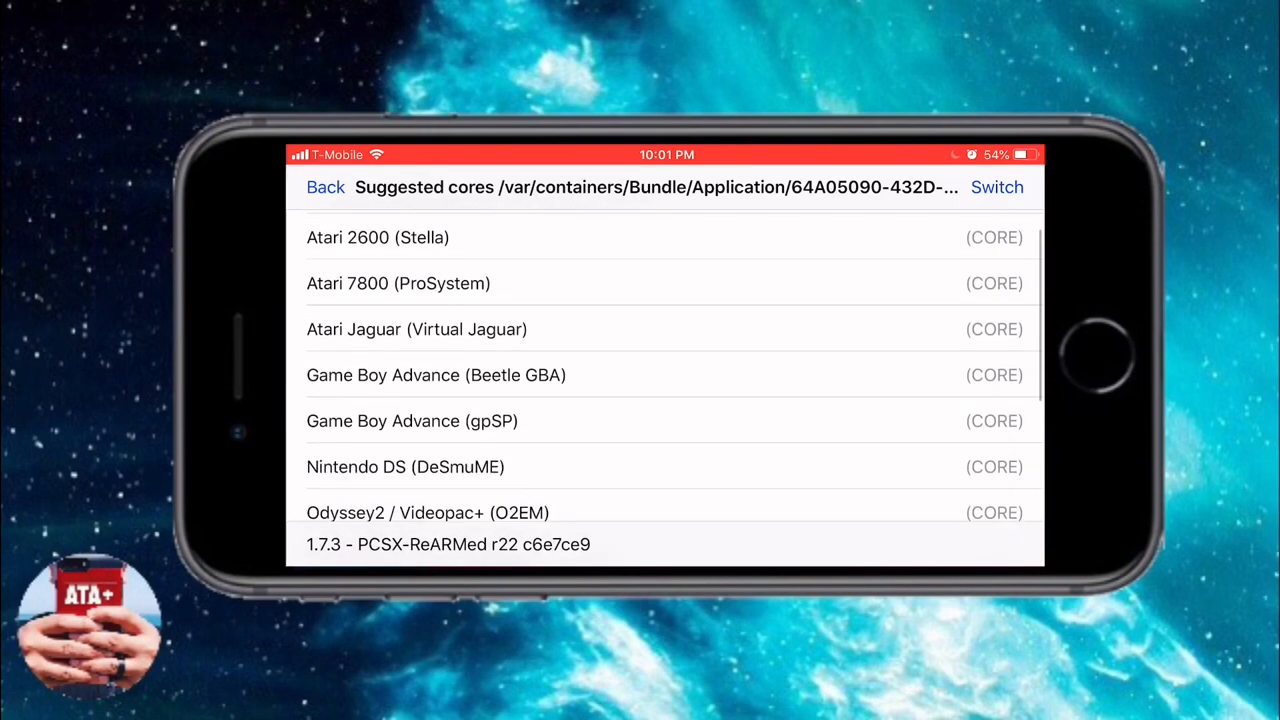
{"action": "scroll", "coordinate": [665, 370], "scroll_direction": "down", "scroll_amount": 5}
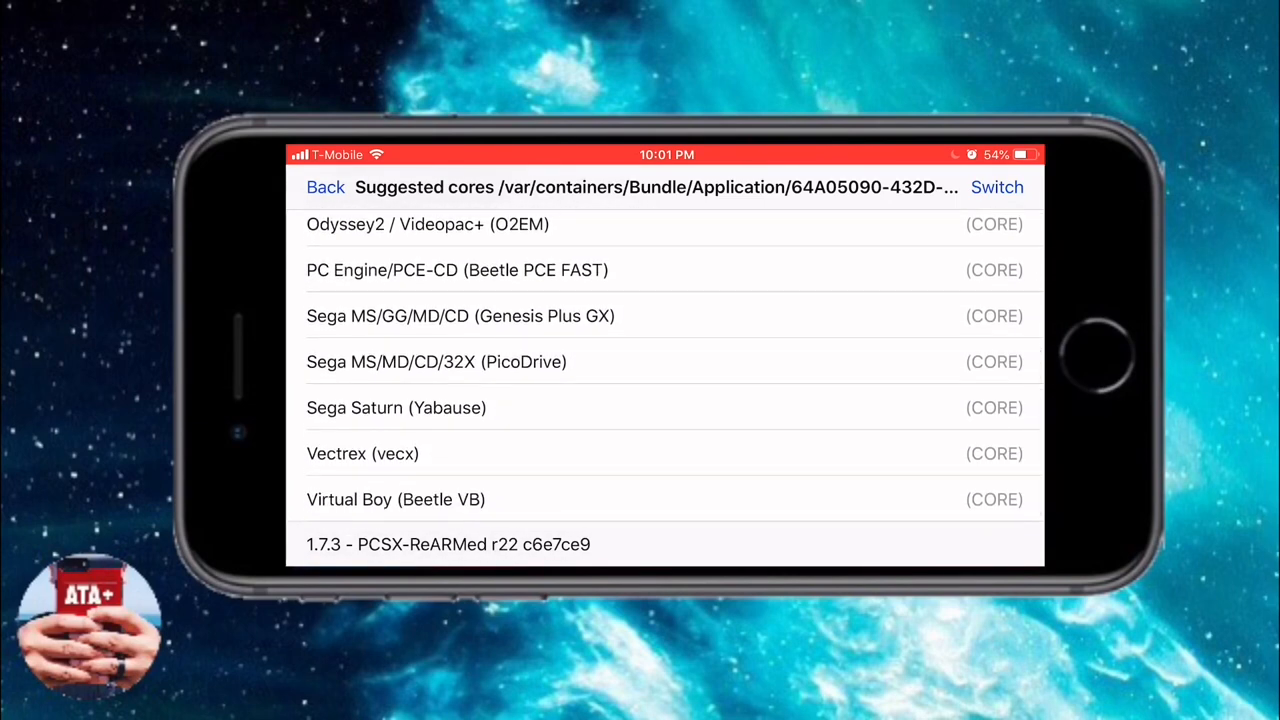
{"action": "scroll", "coordinate": [665, 370], "scroll_direction": "up", "scroll_amount": 5}
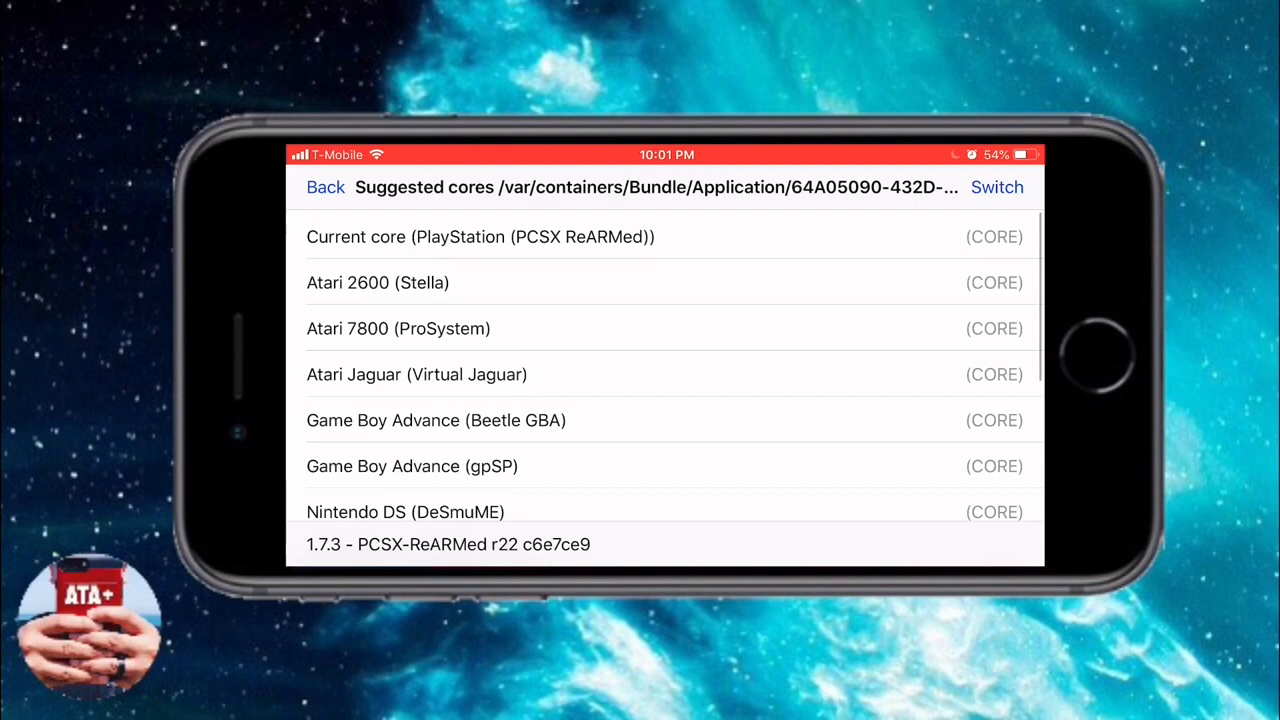
{"action": "left_click", "coordinate": [480, 236]}
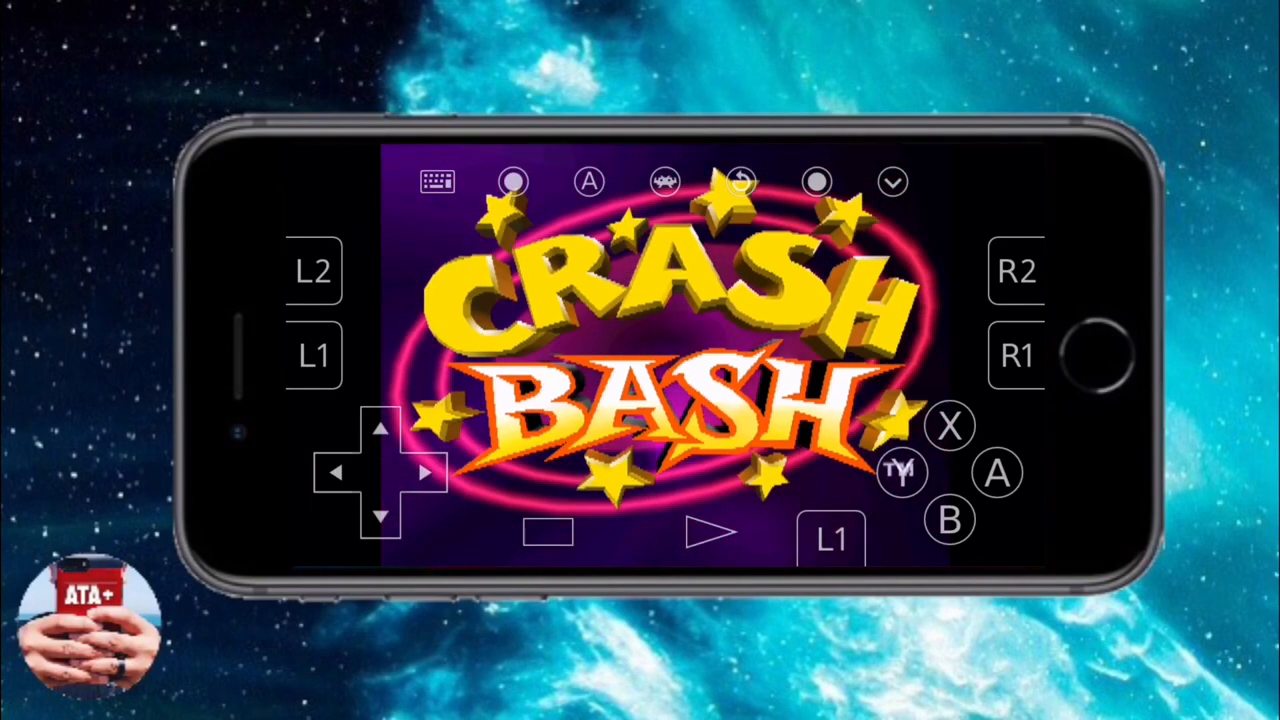
Start from the title screen, select Adventure Mode and begin a new game.
{"action": "left_click", "coordinate": [950, 521]}
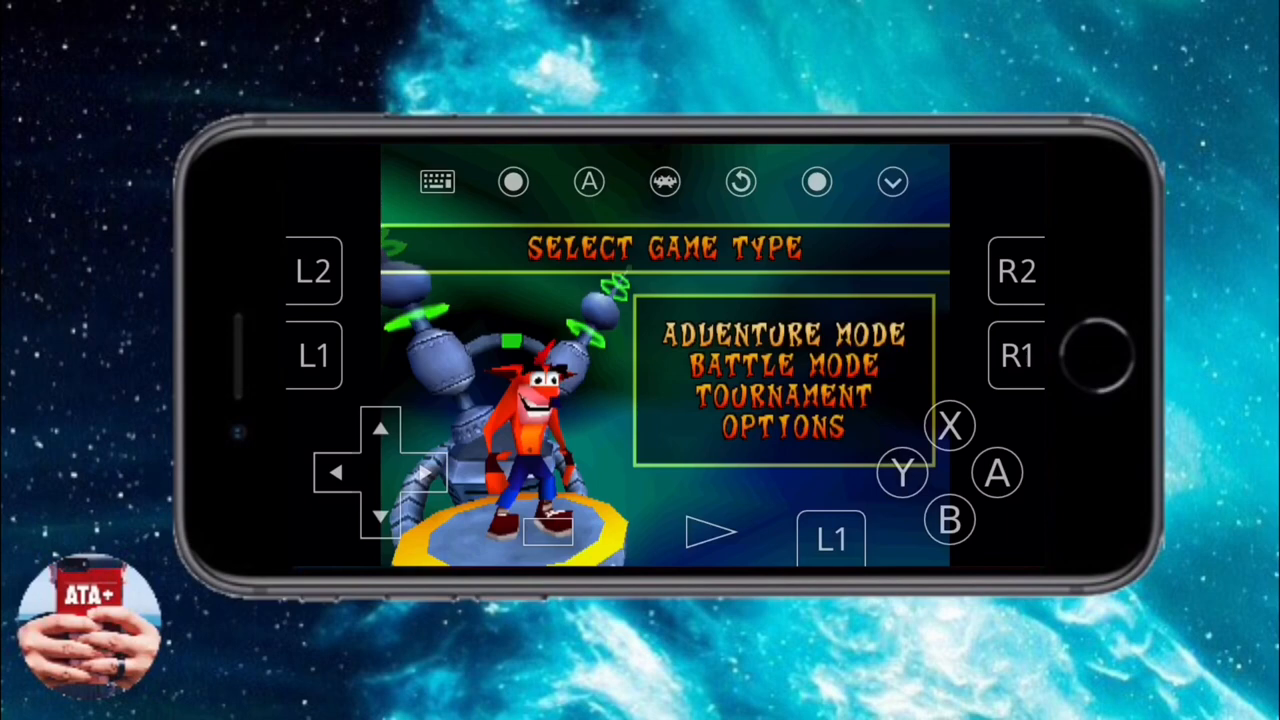
{"action": "left_click", "coordinate": [380, 512]}
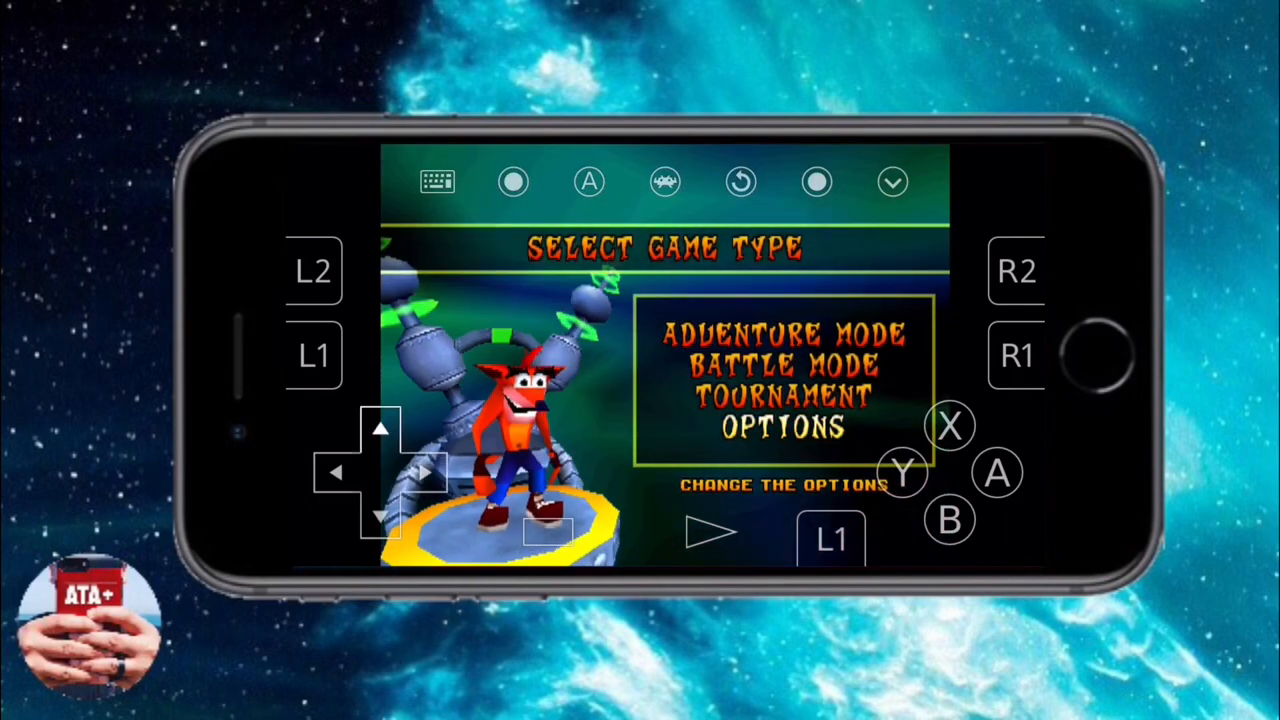
{"action": "left_click", "coordinate": [380, 512]}
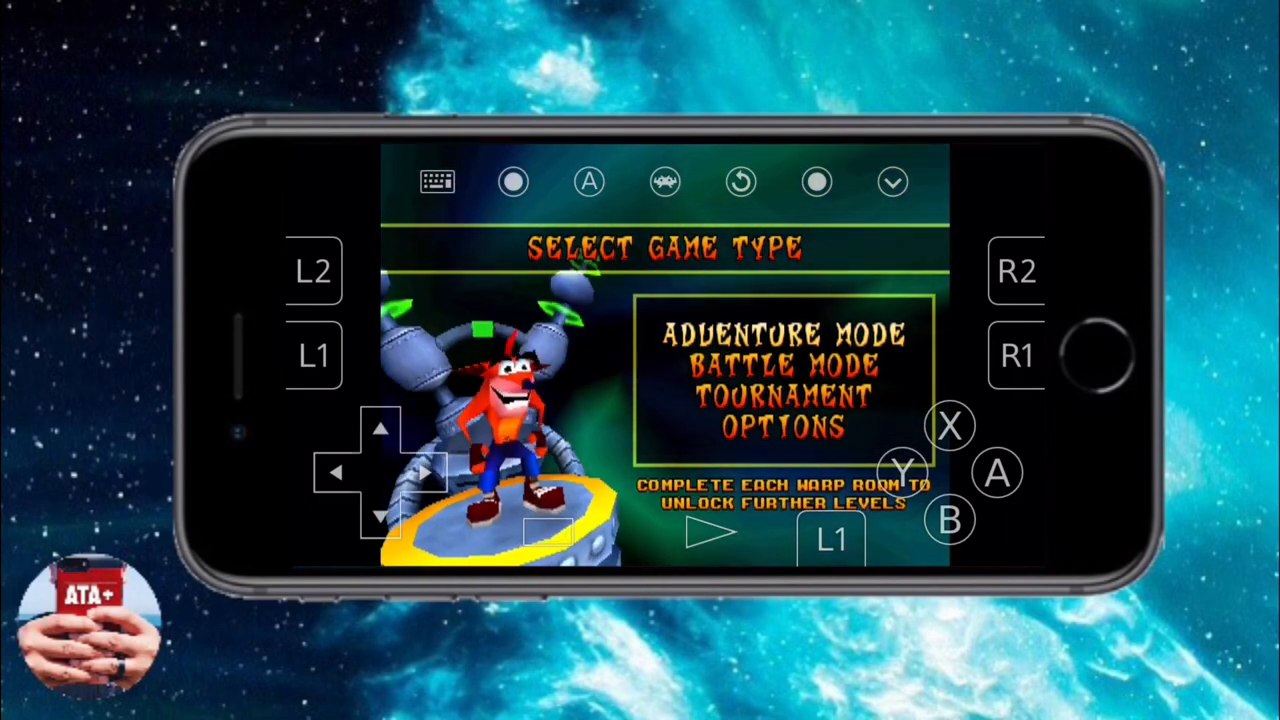
{"action": "left_click", "coordinate": [380, 512]}
{"action": "left_click", "coordinate": [380, 430]}
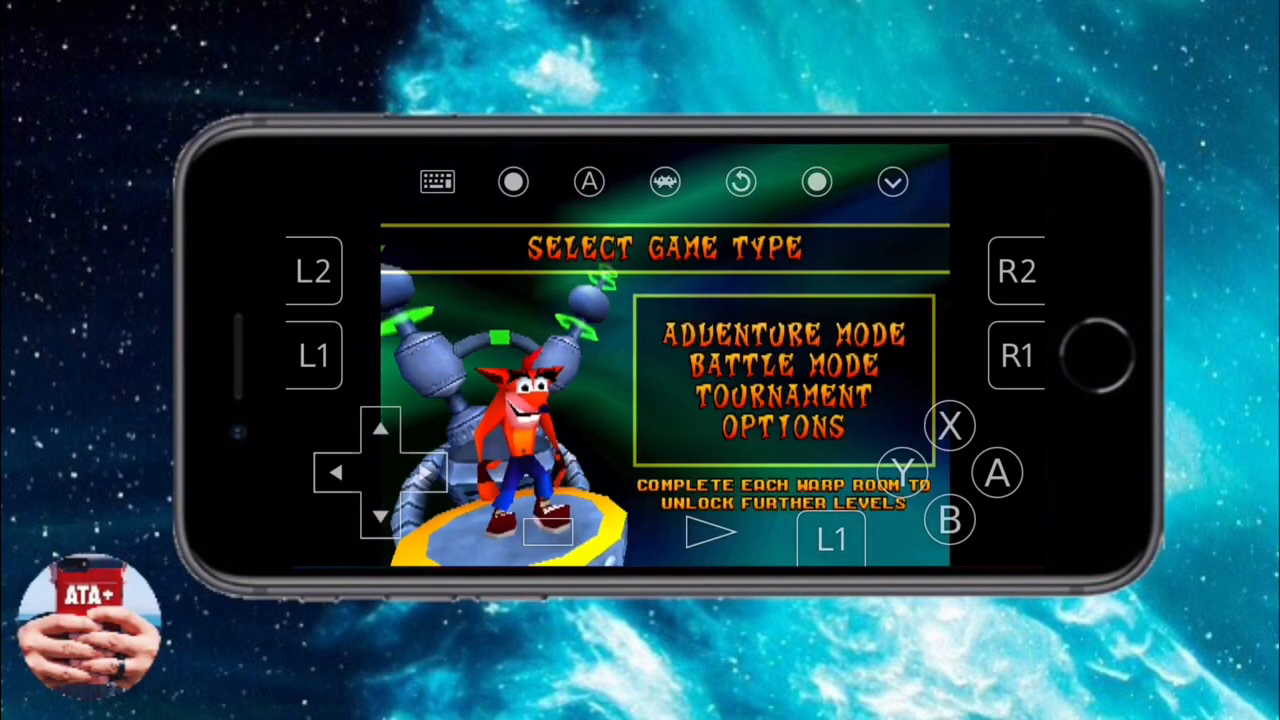
{"action": "left_click", "coordinate": [997, 473]}
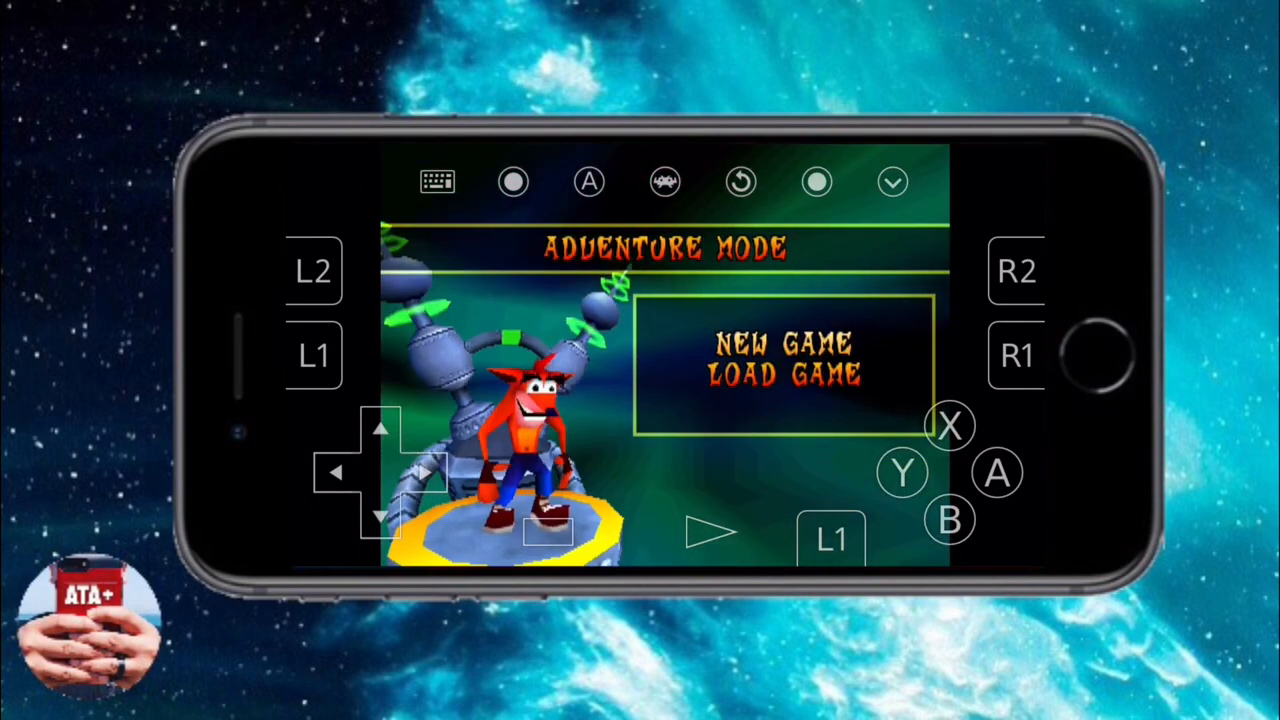
{"action": "left_click", "coordinate": [997, 473]}
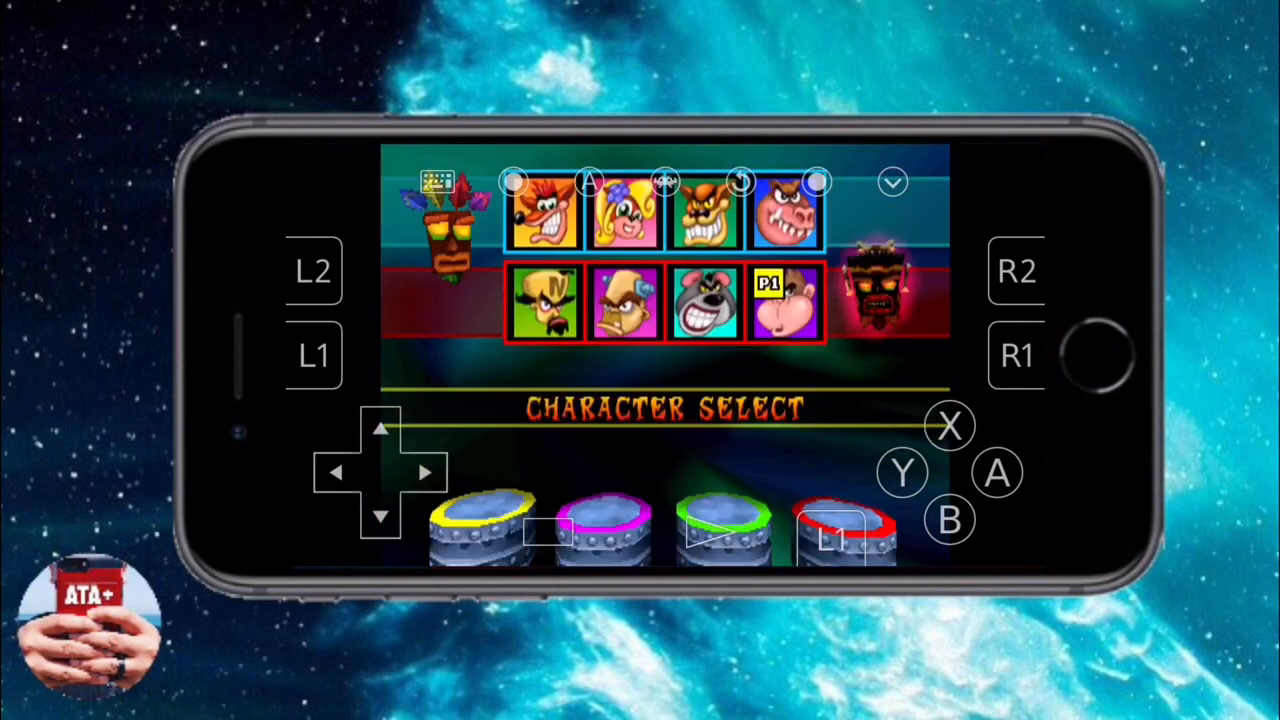
Move the player one marker to Crash on Character Select.
{"action": "left_click", "coordinate": [380, 430]}
{"action": "left_click", "coordinate": [336, 473]}
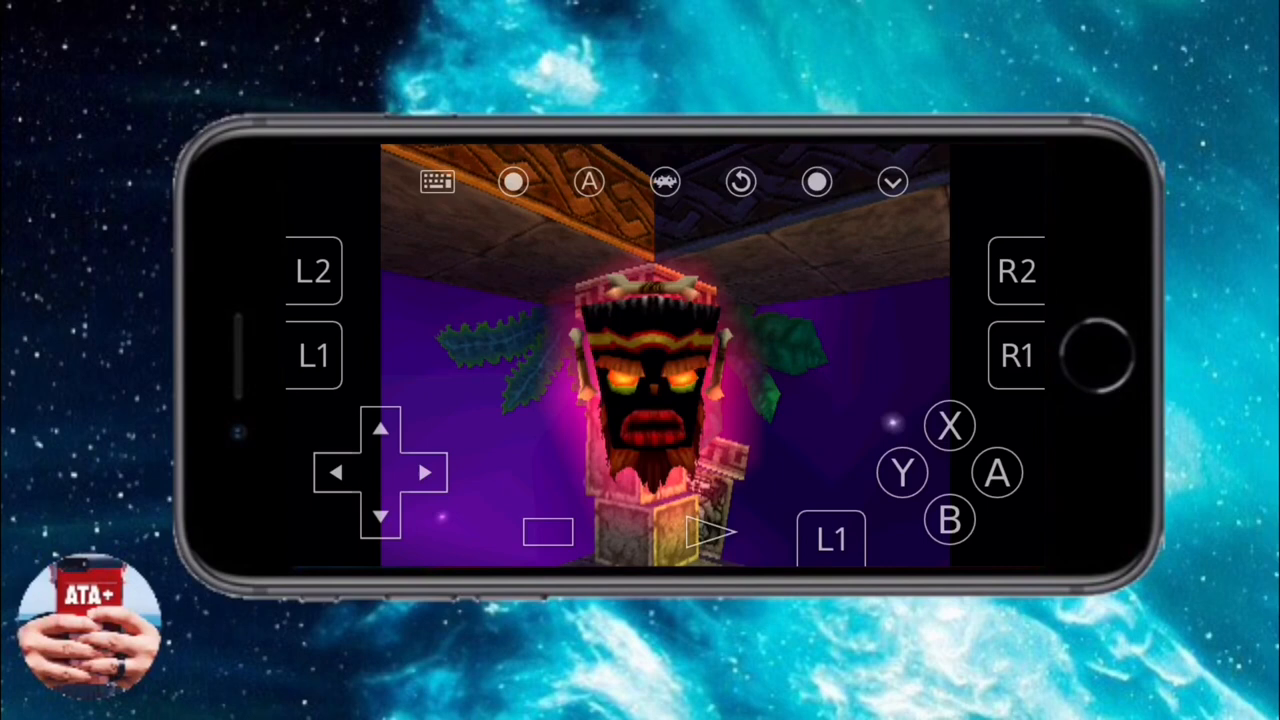
Pause Crash Bash and bring up RetroArch's Quick Menu over it.
{"action": "left_click", "coordinate": [665, 181]}
{"action": "scroll", "coordinate": [665, 370], "scroll_direction": "down", "scroll_amount": 2}
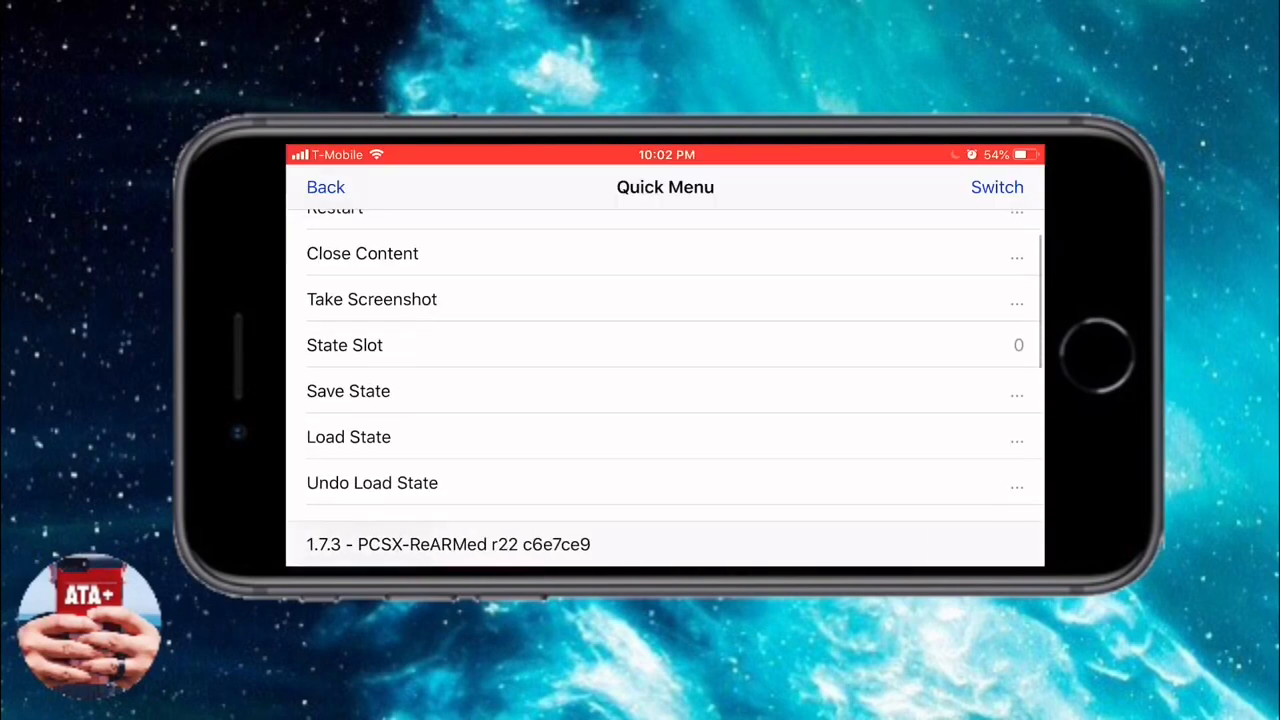
{"action": "scroll", "coordinate": [665, 370], "scroll_direction": "down", "scroll_amount": 2}
{"action": "scroll", "coordinate": [665, 370], "scroll_direction": "down", "scroll_amount": 2}
{"action": "scroll", "coordinate": [665, 370], "scroll_direction": "down", "scroll_amount": 2}
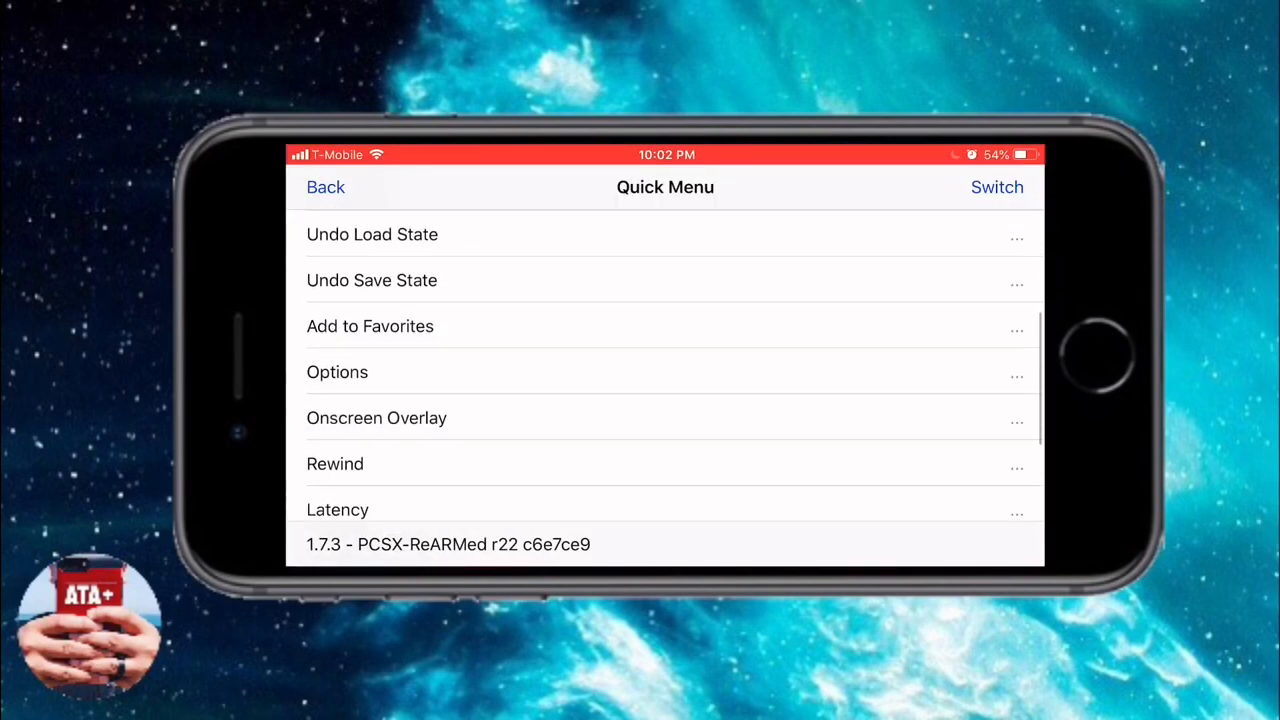
{"action": "scroll", "coordinate": [665, 370], "scroll_direction": "down", "scroll_amount": 2}
{"action": "scroll", "coordinate": [665, 370], "scroll_direction": "down", "scroll_amount": 1}
{"action": "scroll", "coordinate": [665, 370], "scroll_direction": "up", "scroll_amount": 2}
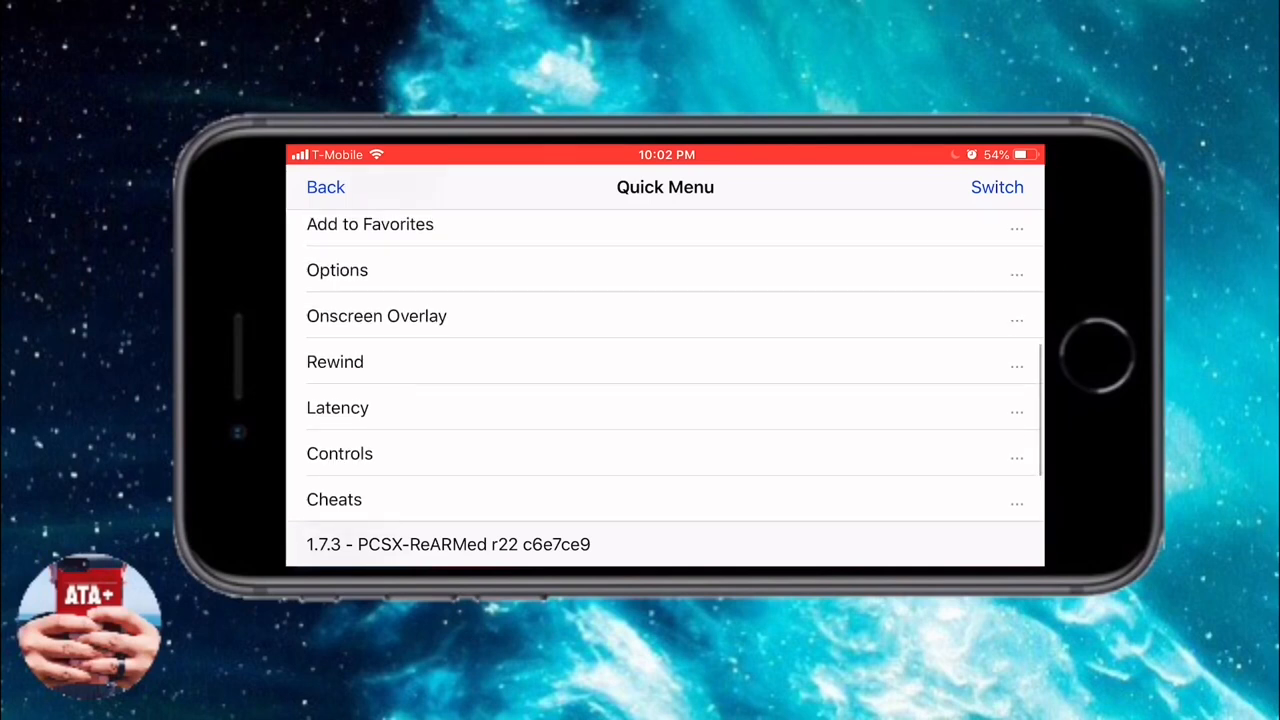
{"action": "scroll", "coordinate": [665, 370], "scroll_direction": "down", "scroll_amount": 1}
{"action": "scroll", "coordinate": [665, 370], "scroll_direction": "down", "scroll_amount": 1}
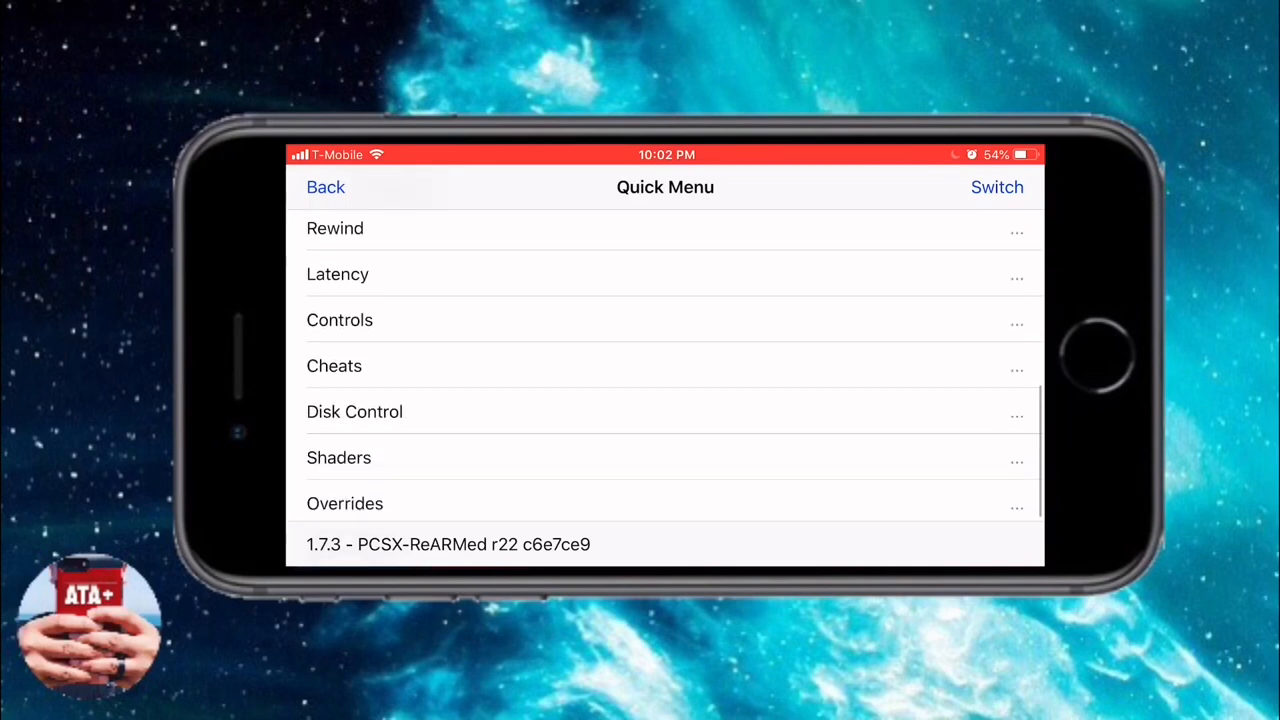
{"action": "scroll", "coordinate": [665, 370], "scroll_direction": "down", "scroll_amount": 1}
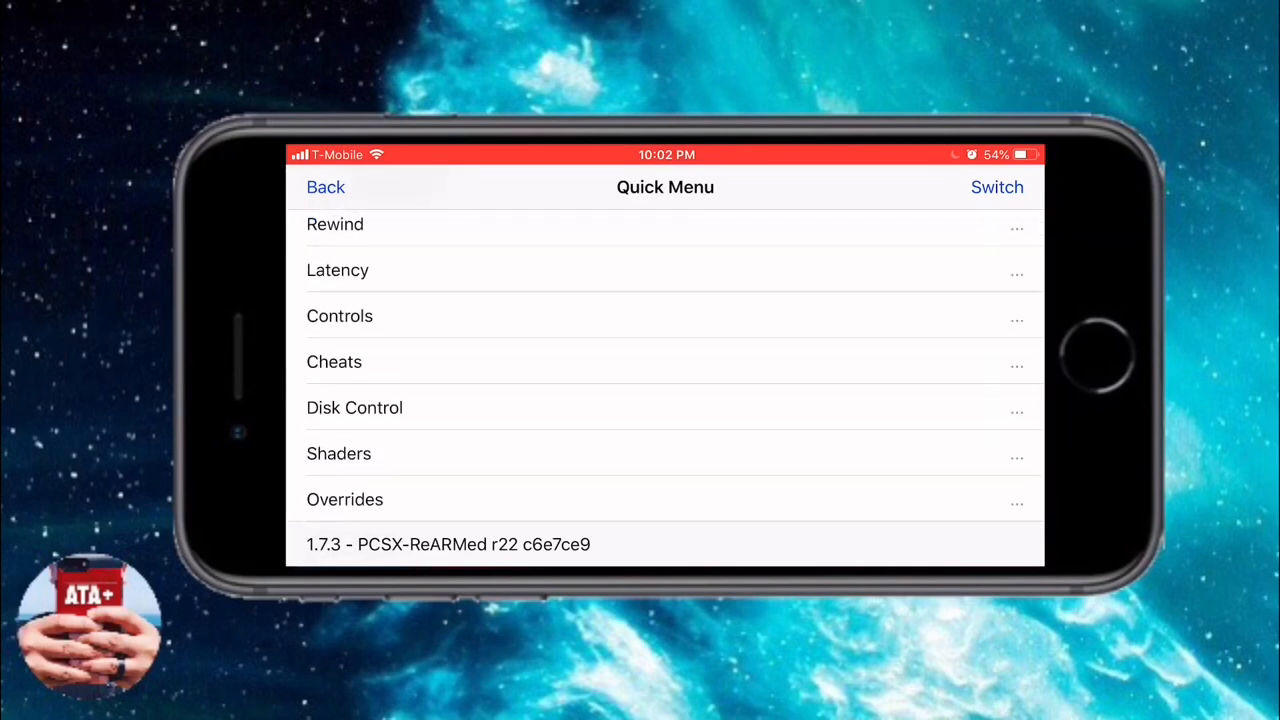
{"action": "scroll", "coordinate": [665, 370], "scroll_direction": "up", "scroll_amount": 3}
{"action": "scroll", "coordinate": [665, 370], "scroll_direction": "up", "scroll_amount": 3}
{"action": "scroll", "coordinate": [665, 370], "scroll_direction": "up", "scroll_amount": 1}
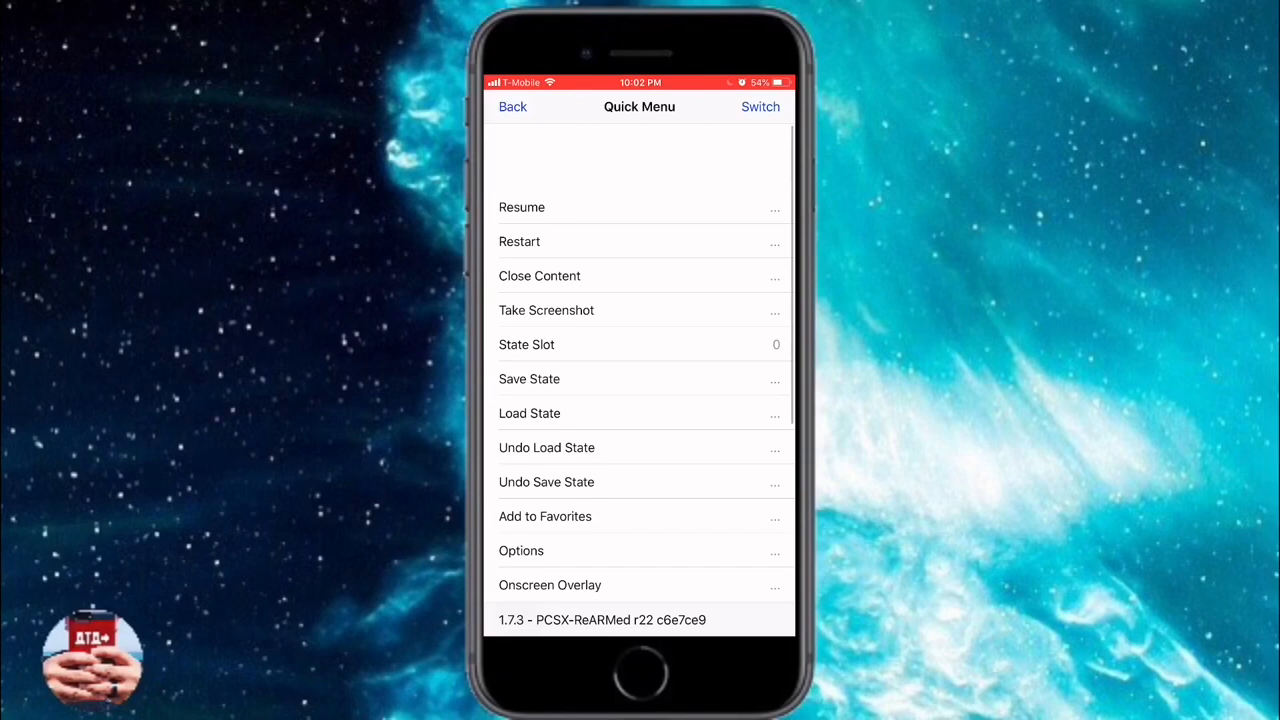
{"action": "scroll", "coordinate": [645, 390], "scroll_direction": "down", "scroll_amount": 5}
{"action": "scroll", "coordinate": [645, 390], "scroll_direction": "up", "scroll_amount": 5}
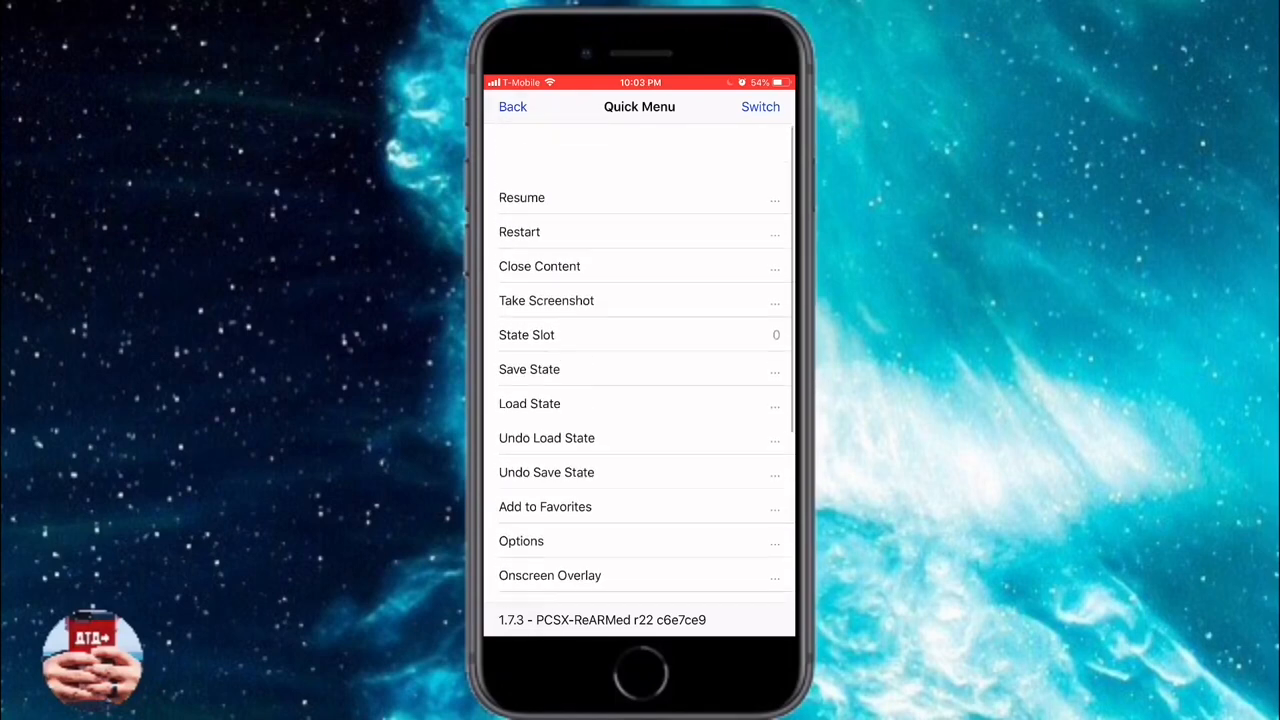